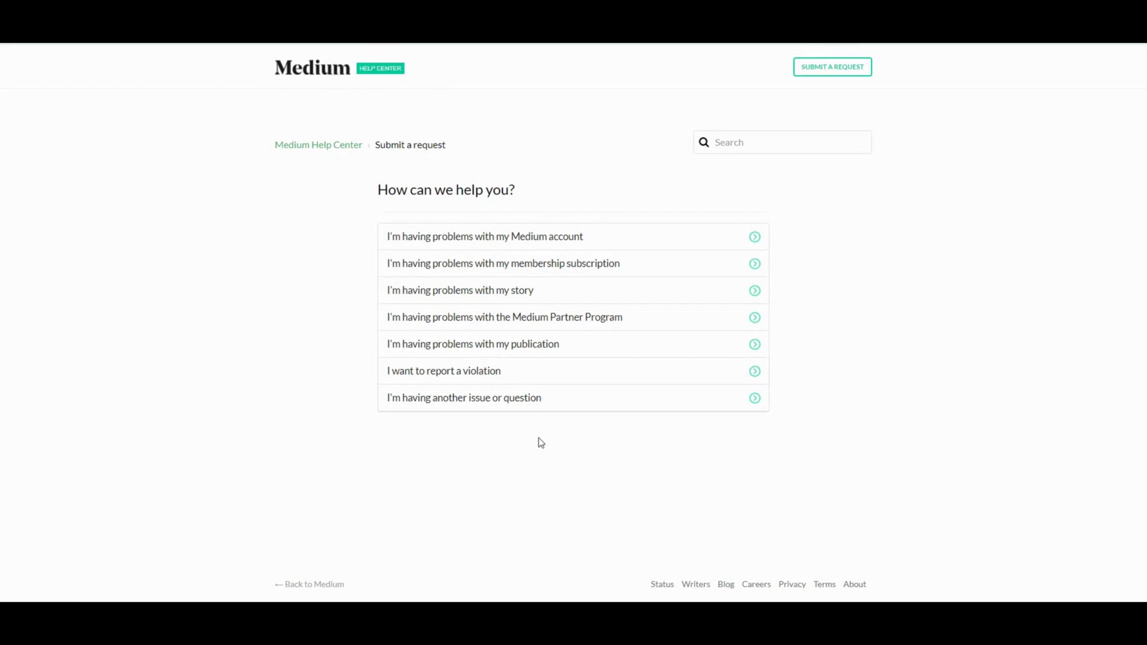
# Step: Submit an 'I'm having another issue or question' support request asking Medium for an integration token
pyautogui.click(537, 407)
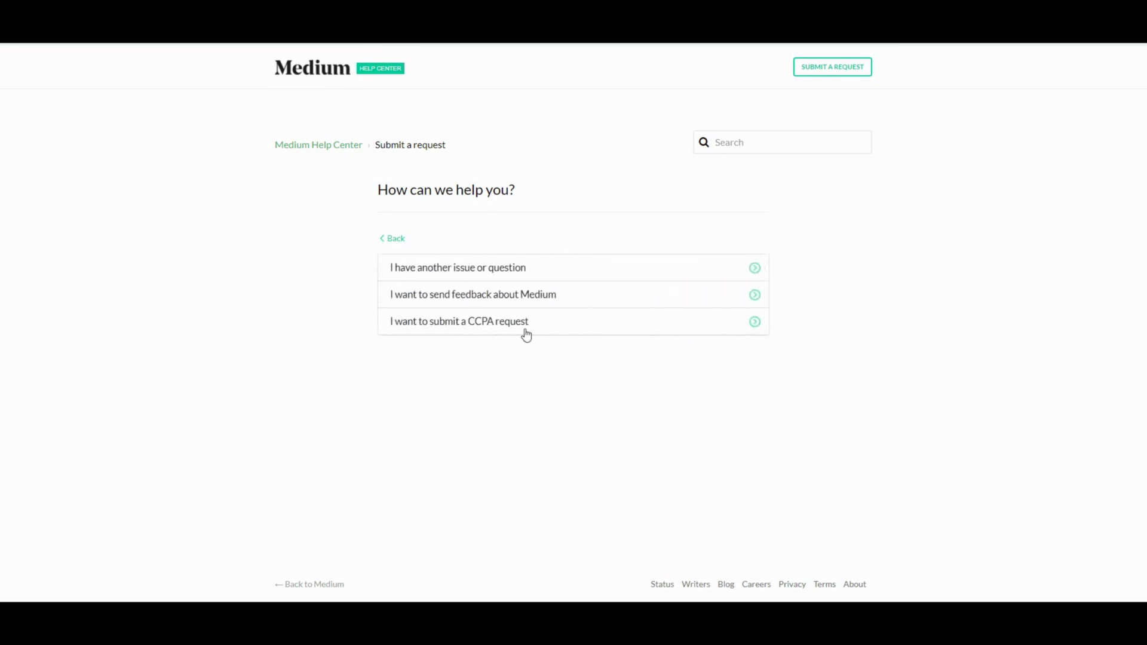
pyautogui.click(539, 269)
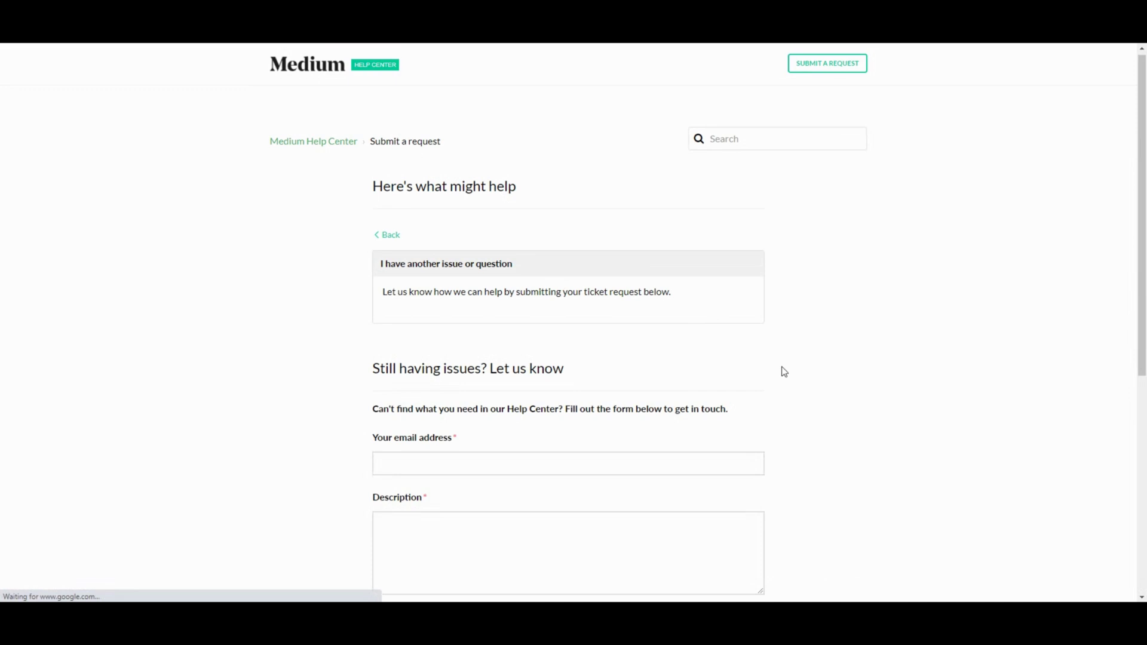
pyautogui.scroll(-5, 784, 371)
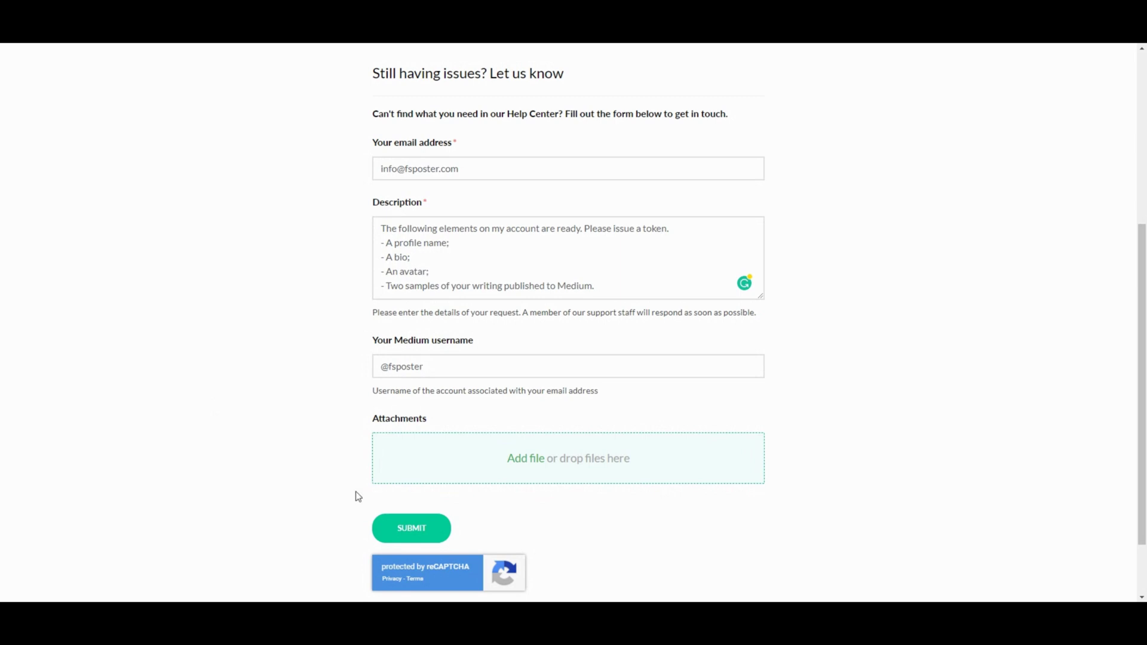
pyautogui.click(417, 530)
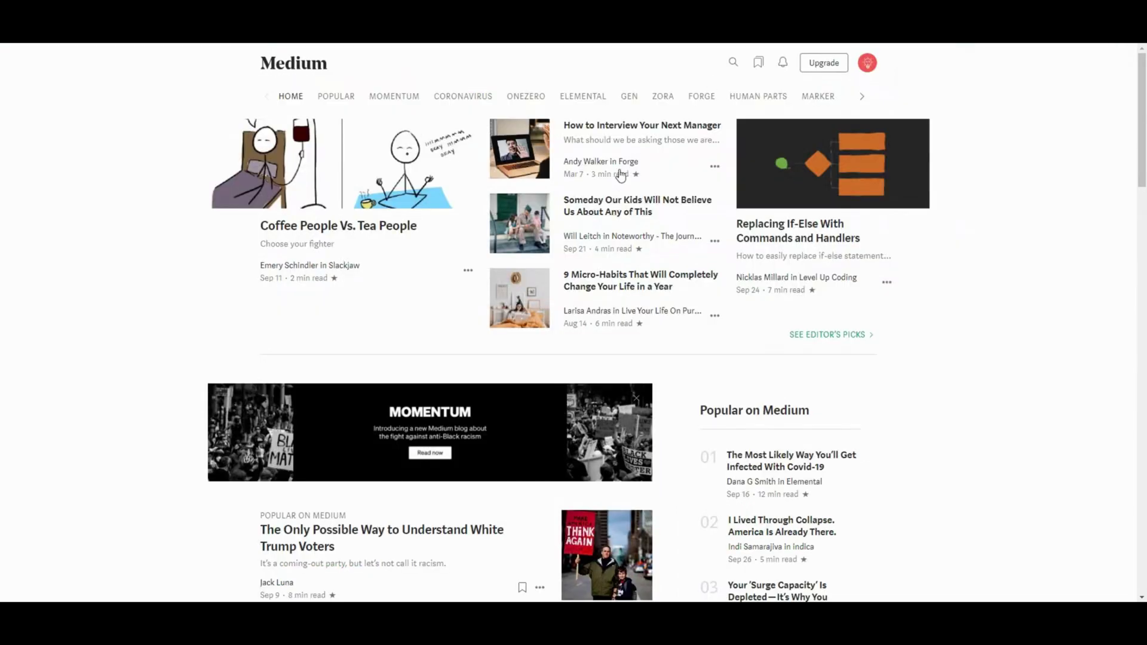
# Step: Go from the account menu through Settings and Developers to the Medium applications list
pyautogui.click(868, 63)
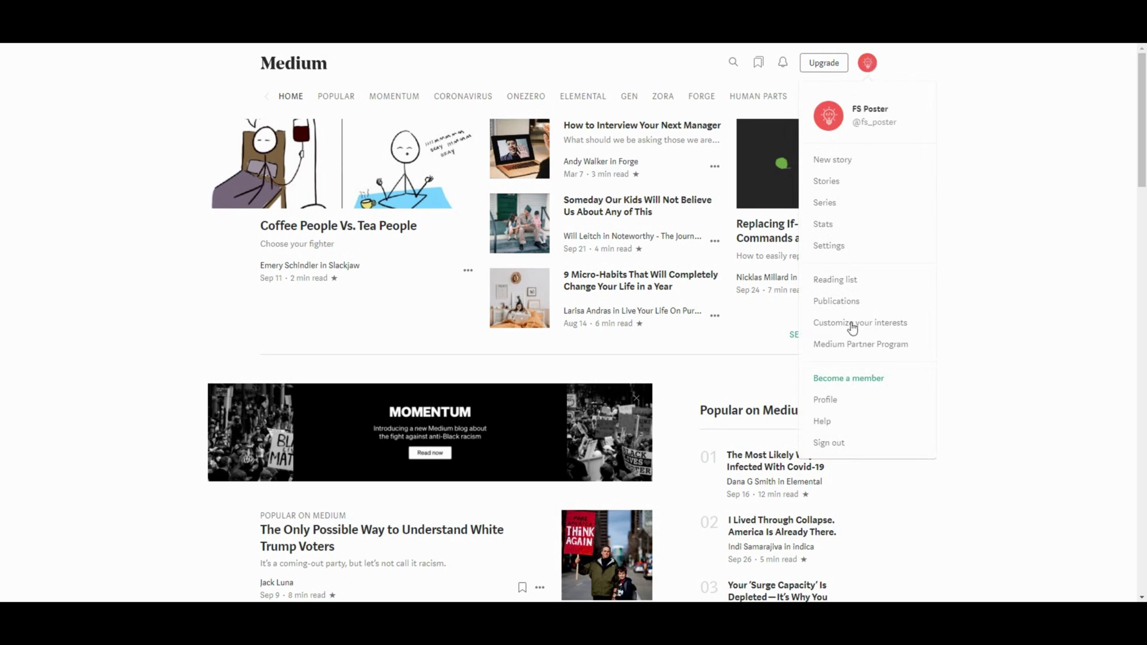
pyautogui.click(837, 245)
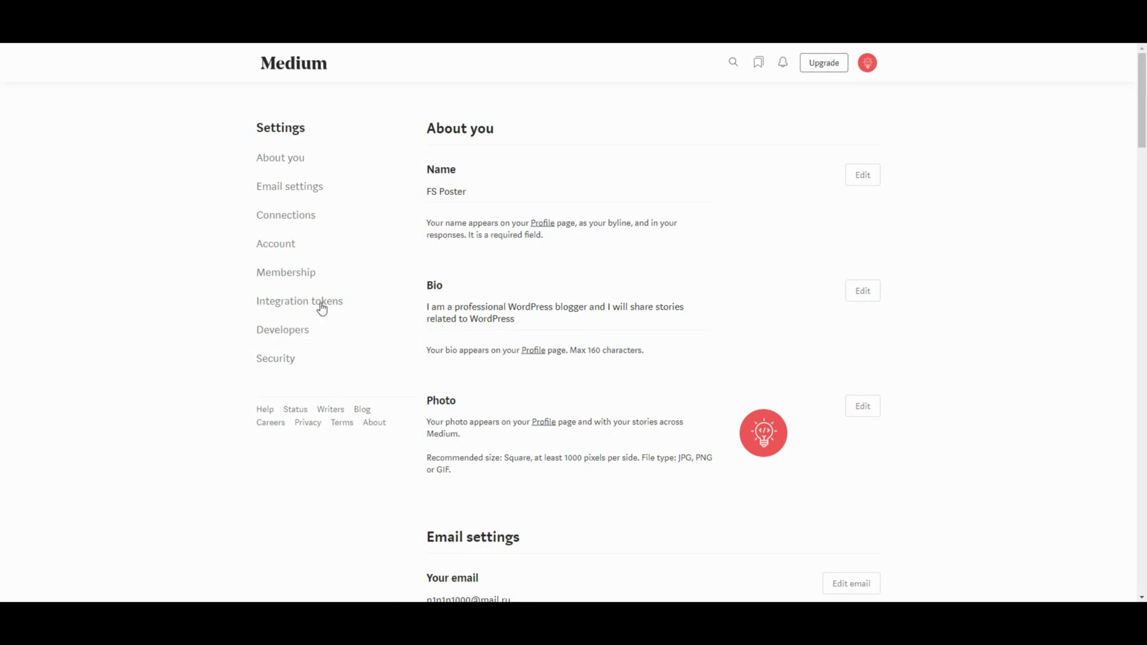
pyautogui.click(279, 330)
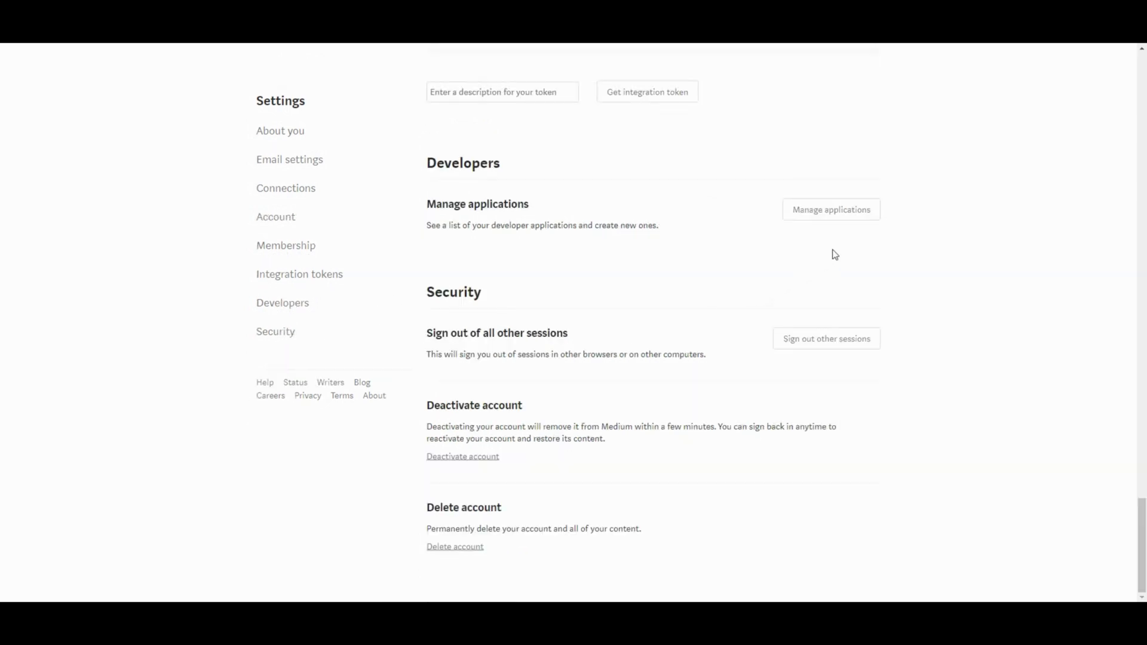
pyautogui.click(840, 212)
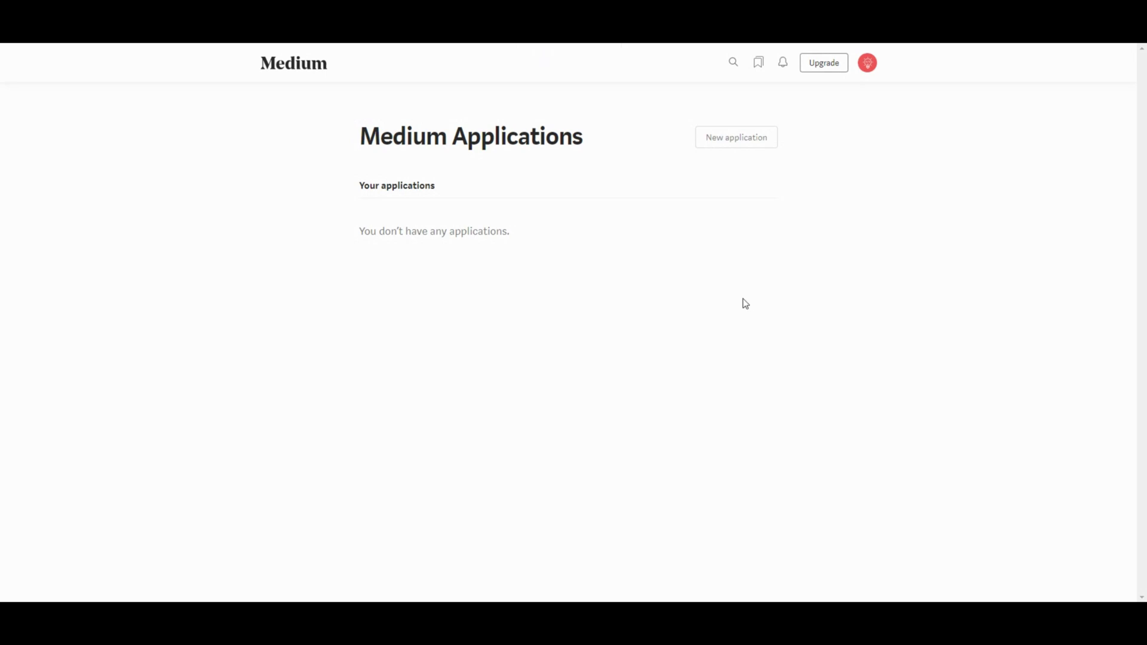
# Step: Start a new Medium application named 'My Business App' with description 'My Business App'
pyautogui.click(753, 141)
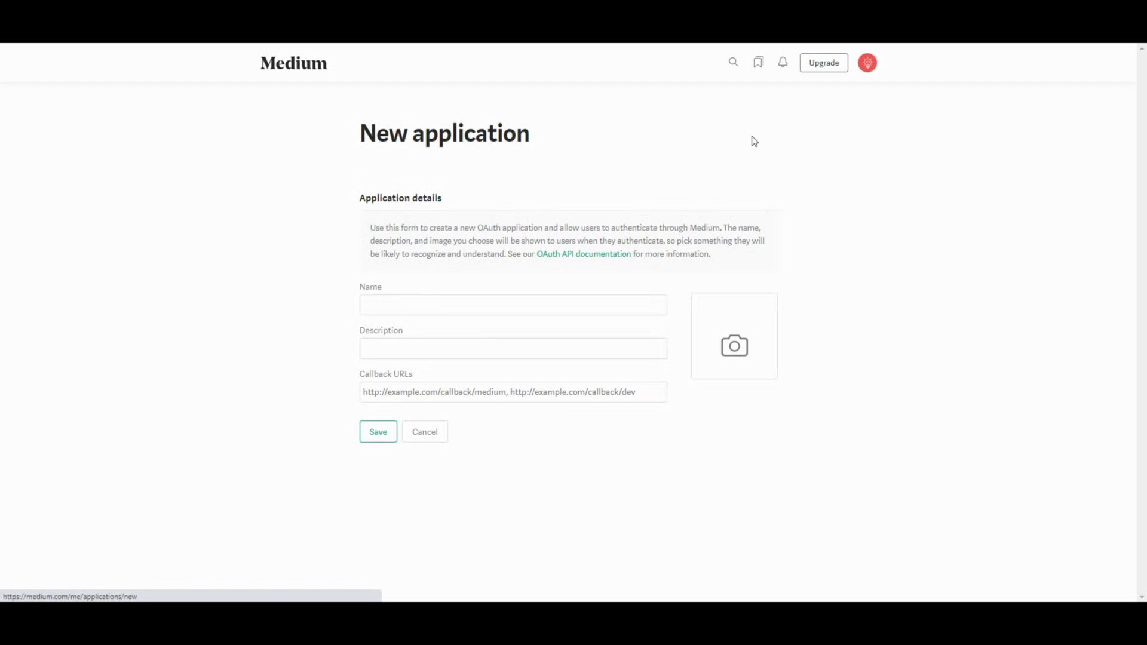
pyautogui.click(455, 305)
pyautogui.write('My Business App')
pyautogui.click(436, 350)
pyautogui.write('My Business App')
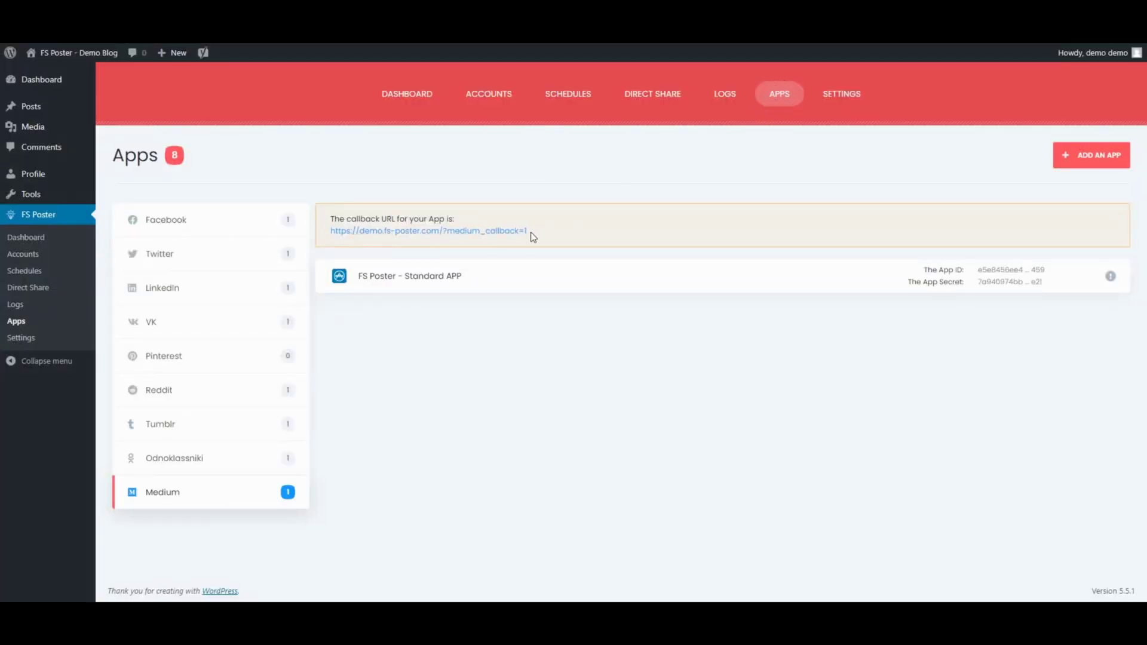
# Step: Paste the FS Poster callback URL, save the app, and copy its client ID and secret
pyautogui.moveTo(531, 234); pyautogui.dragTo(333, 233)
pyautogui.hotkey('ctrl', 'c')
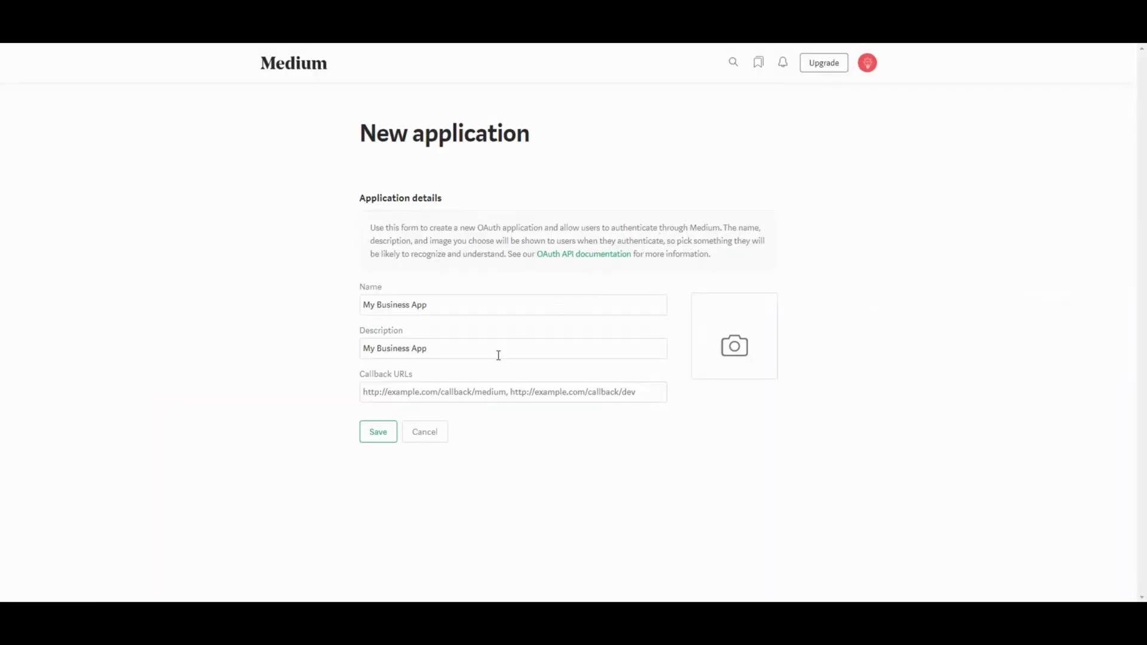
pyautogui.click(455, 393)
pyautogui.hotkey('ctrl', 'v')
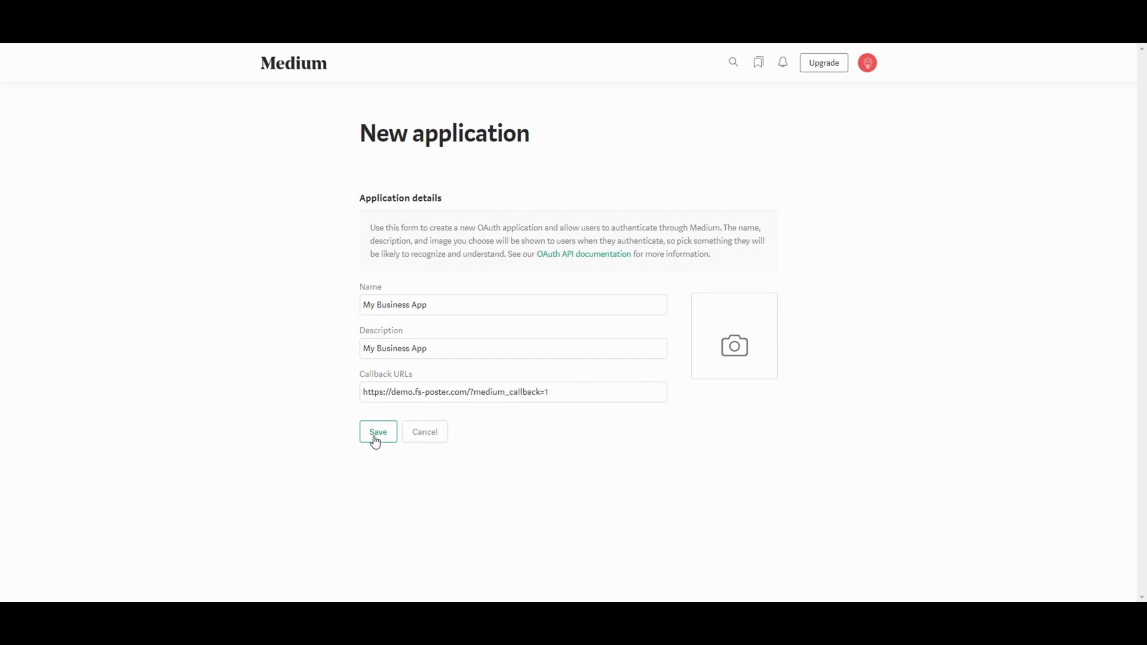
pyautogui.click(377, 433)
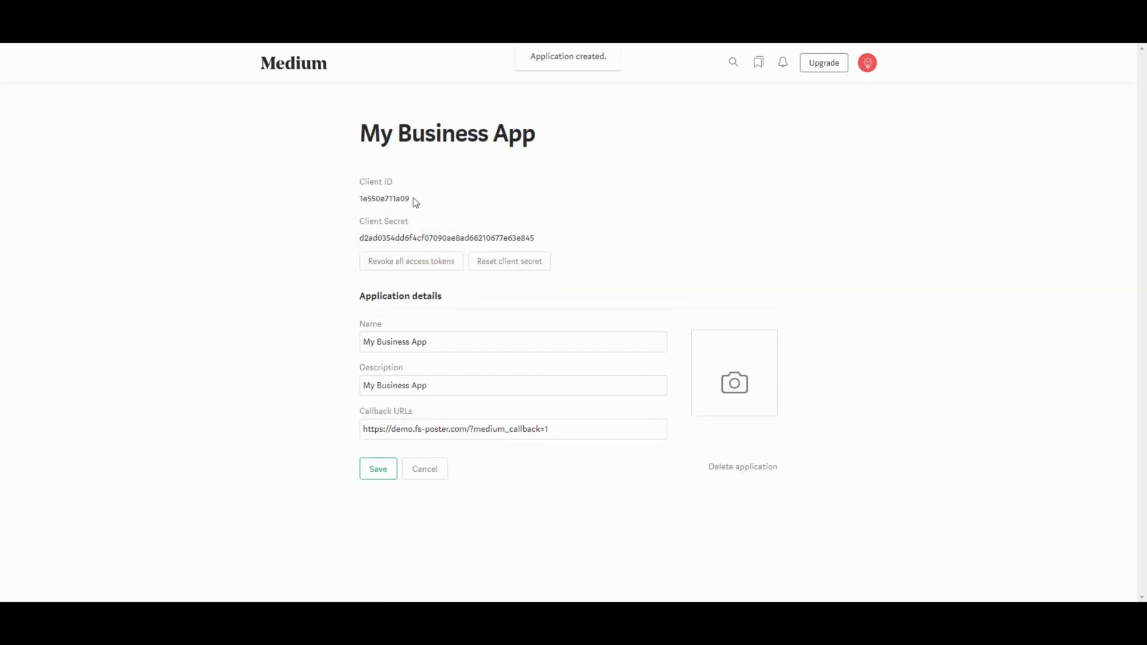
pyautogui.moveTo(412, 203); pyautogui.dragTo(355, 200)
pyautogui.moveTo(541, 242); pyautogui.dragTo(352, 241)
pyautogui.hotkey('ctrl', 'c')
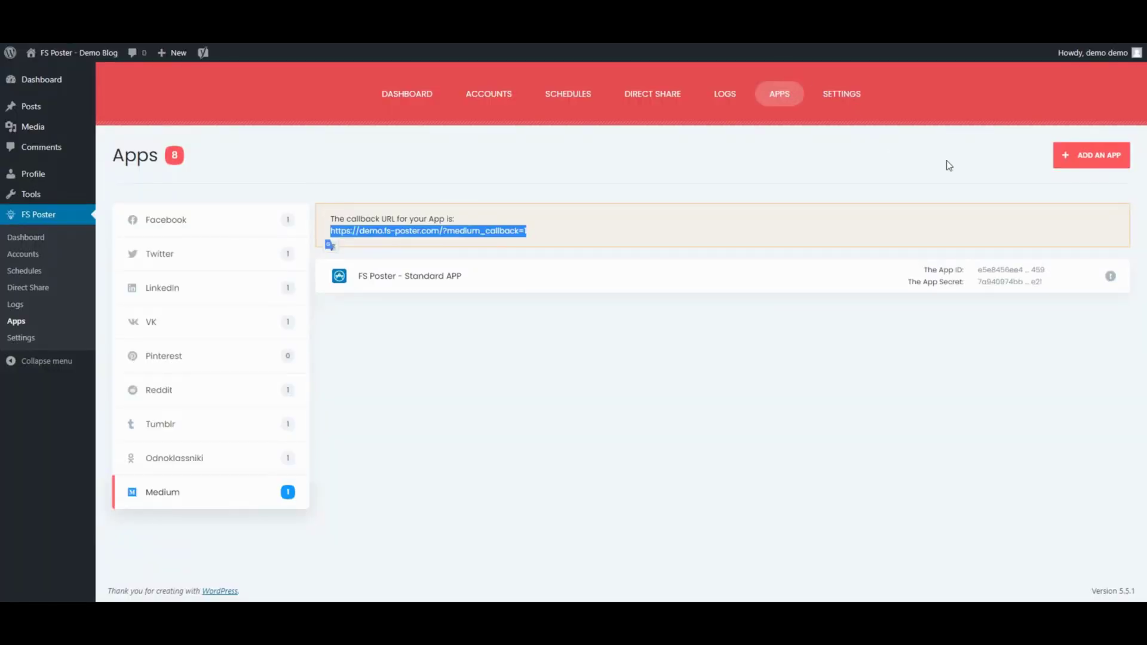
# Step: Add a new Medium app in FS Poster using the copied client secret and client ID
pyautogui.click(1081, 167)
pyautogui.click(975, 234)
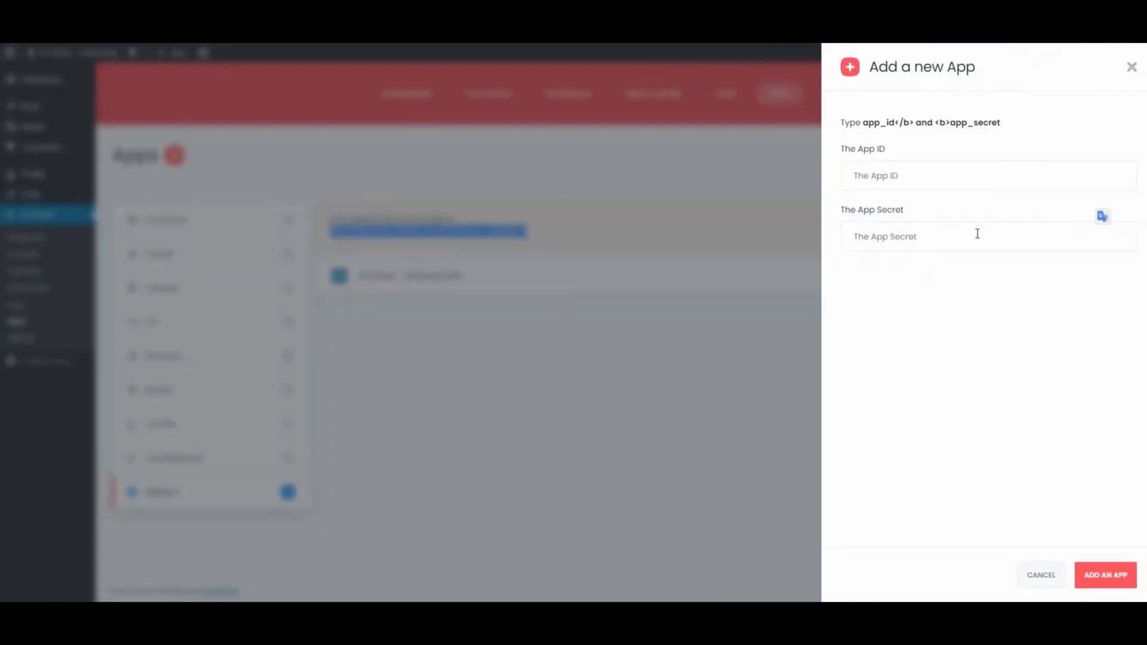
pyautogui.hotkey('ctrl', 'v')
pyautogui.click(912, 176)
pyautogui.press('super+v')
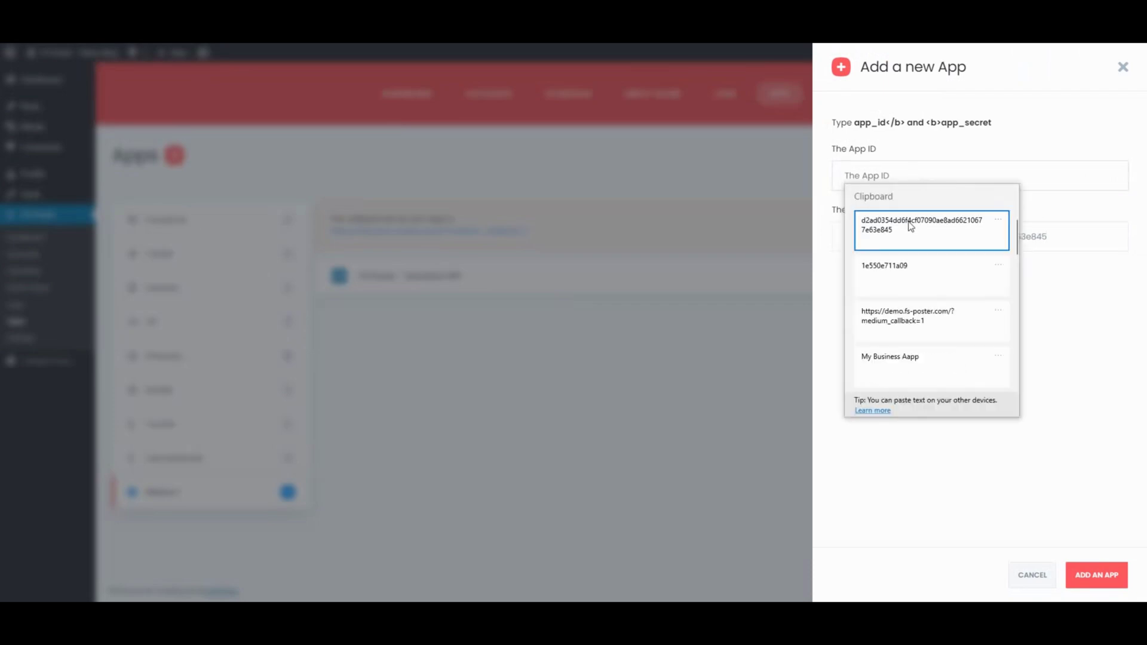
pyautogui.click(902, 270)
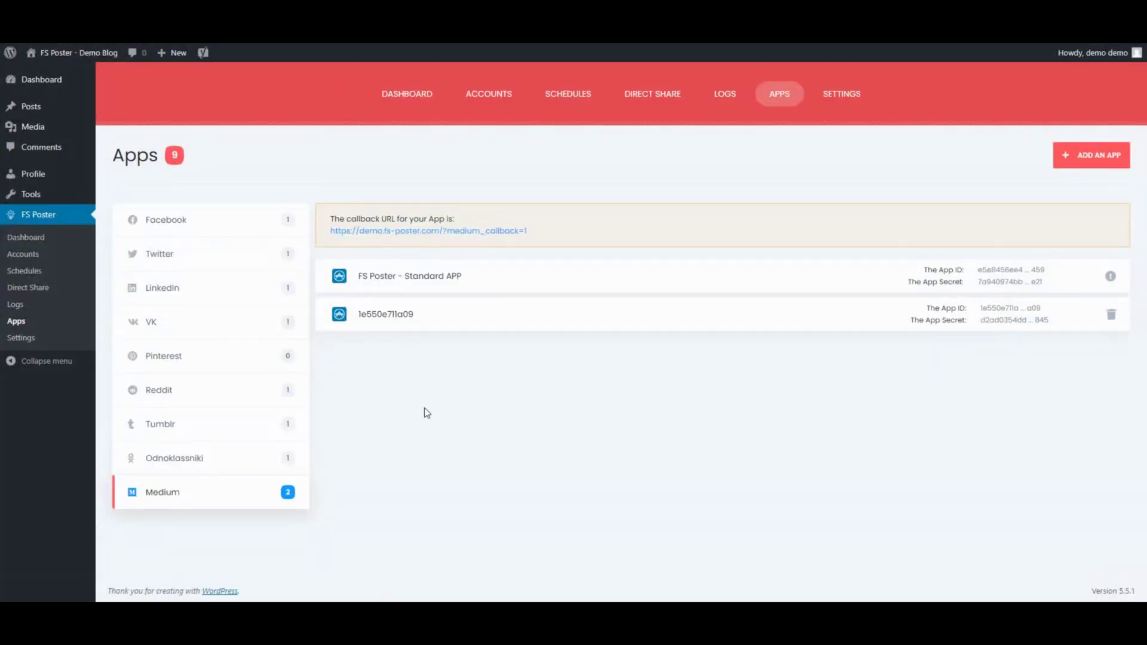
pyautogui.moveTo(366, 319); pyautogui.dragTo(396, 316)
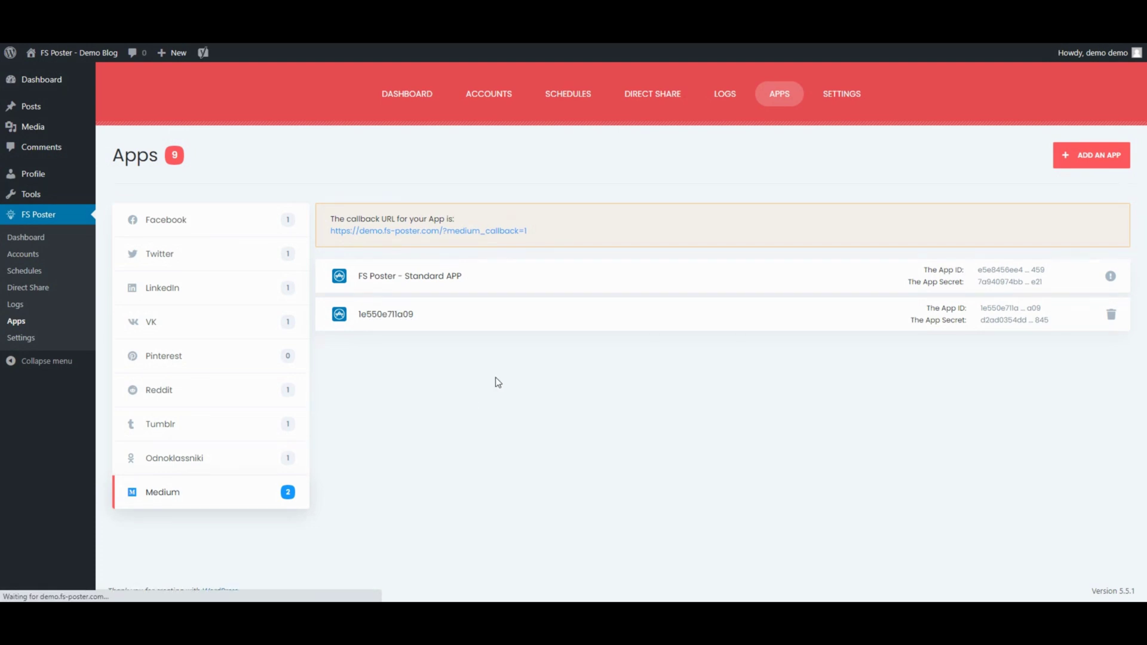
# Step: Connect the Medium account in FS Poster Accounts through the newly added app and authorize it
pyautogui.click(488, 97)
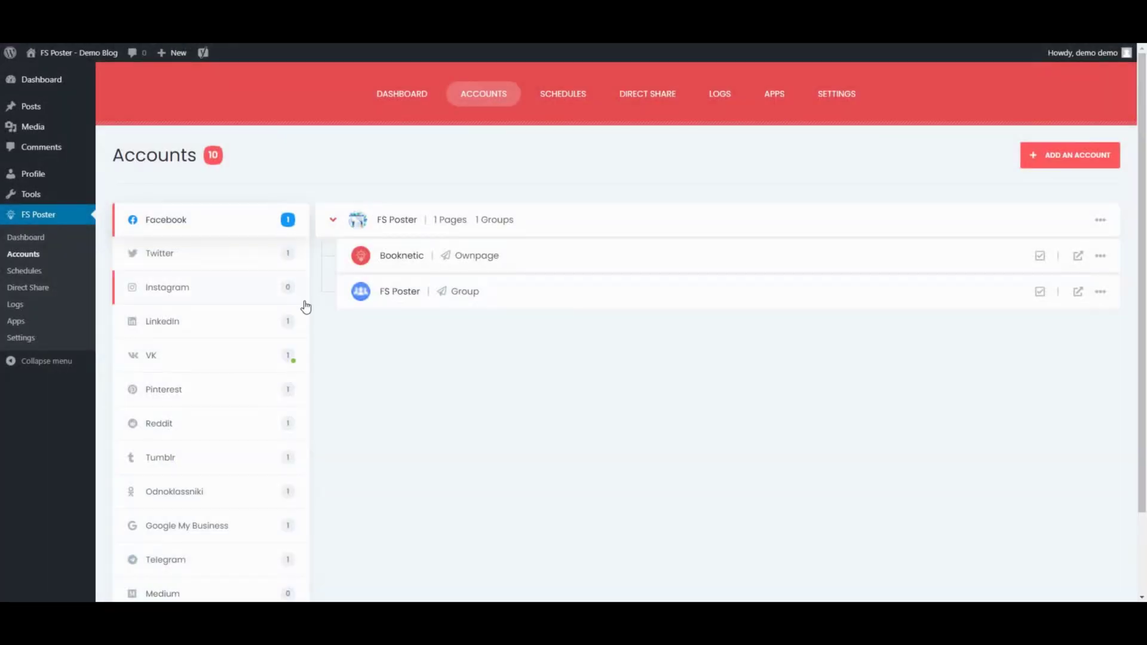
pyautogui.scroll(-2, 256, 366)
pyautogui.click(235, 496)
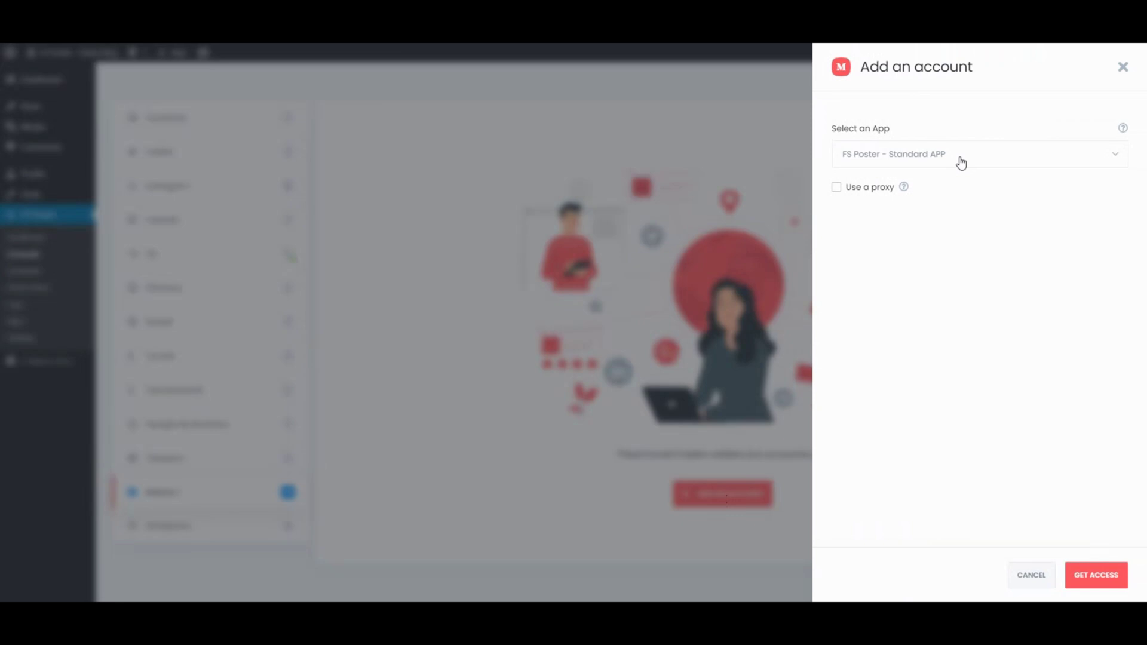
pyautogui.click(961, 160)
pyautogui.click(888, 189)
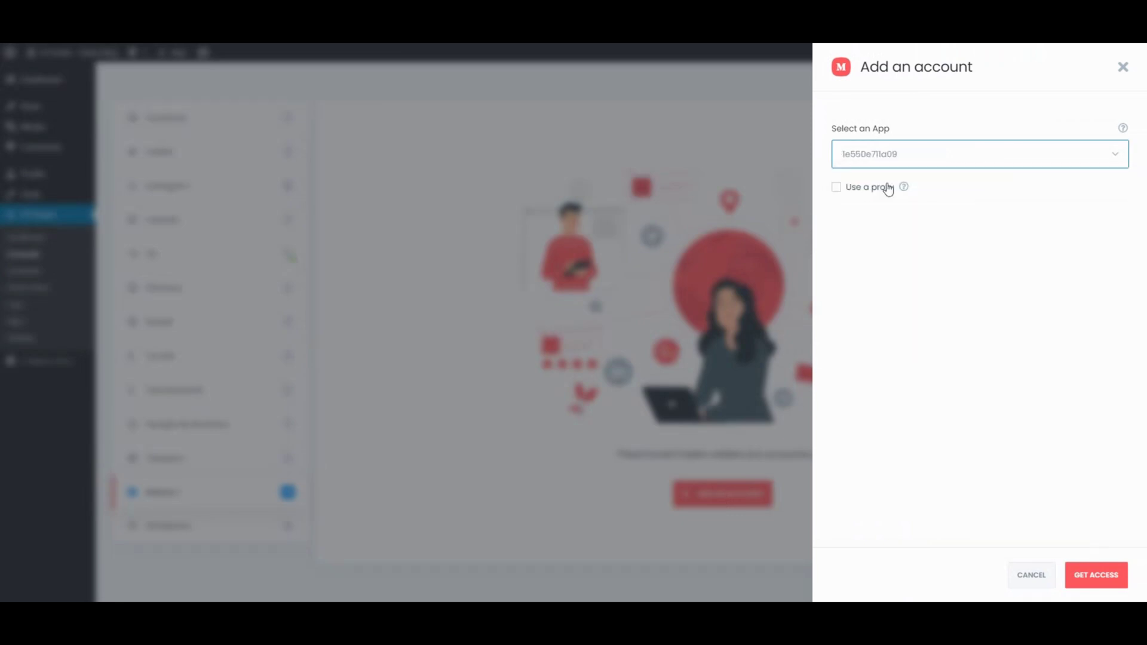
pyautogui.click(1088, 578)
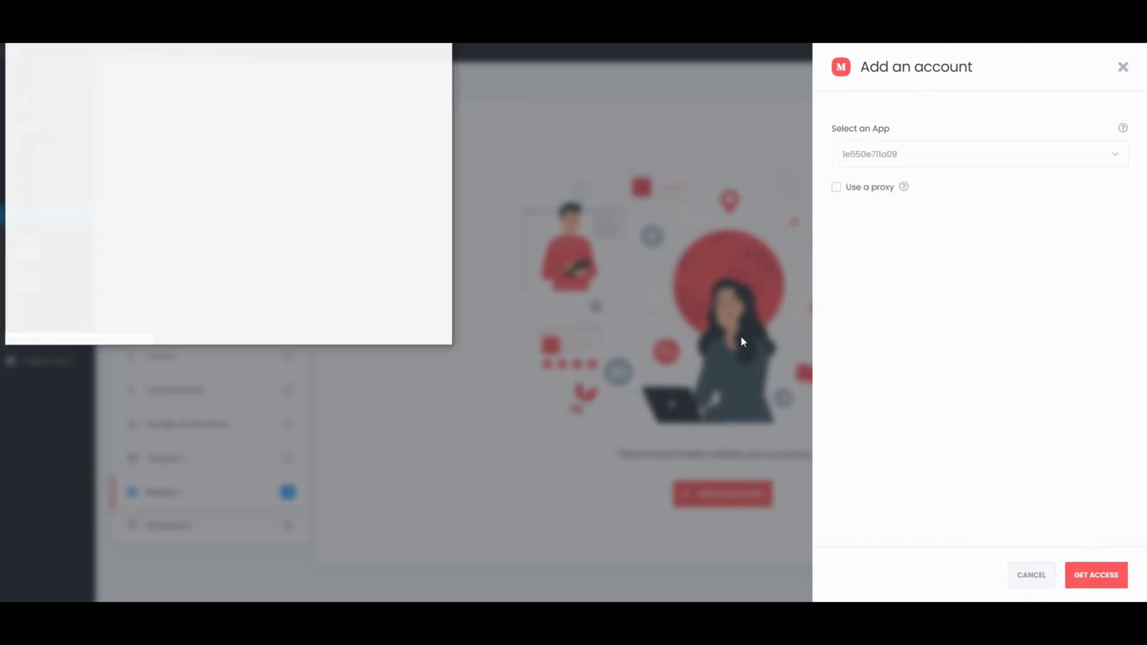
pyautogui.moveTo(281, 57); pyautogui.dragTo(533, 135)
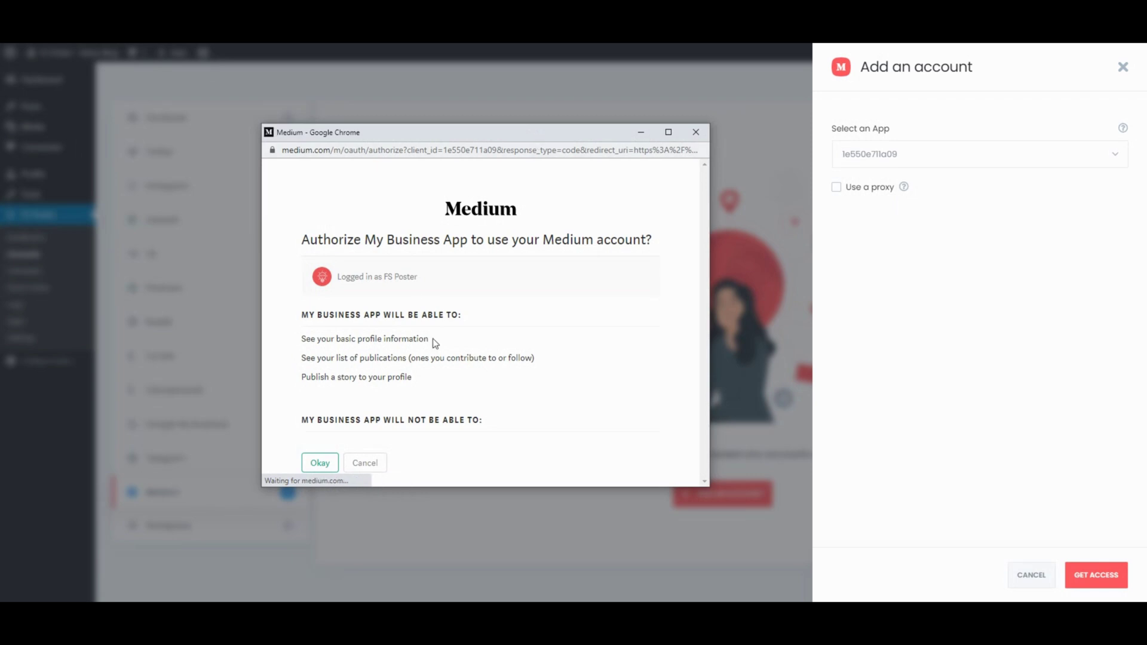
pyautogui.click(321, 464)
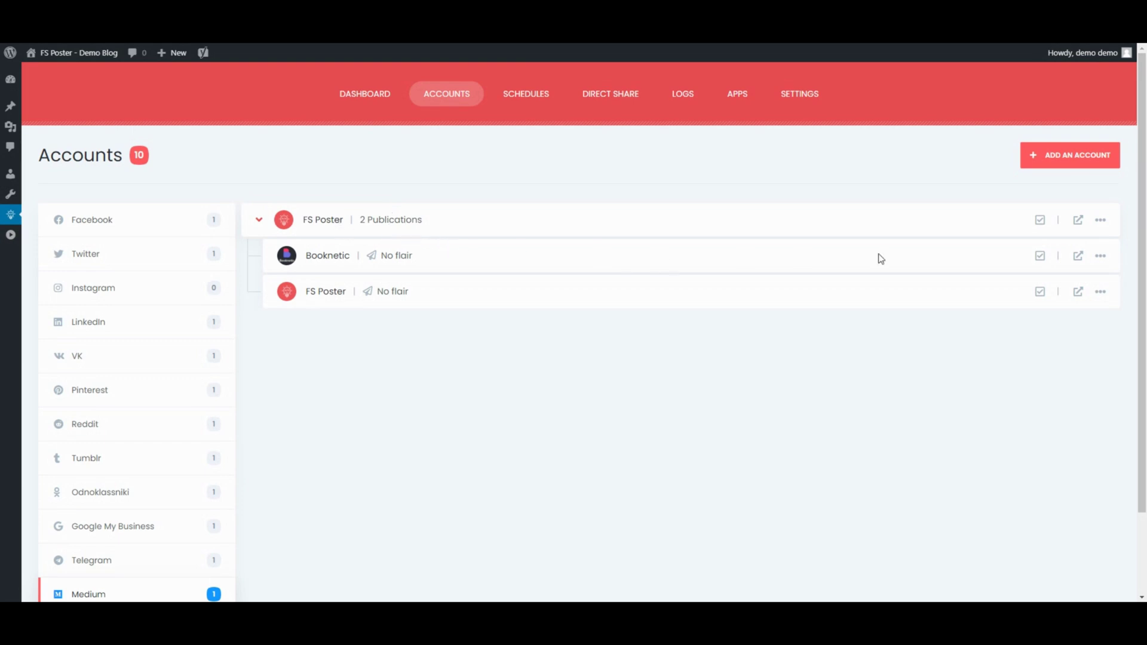
# Step: Activate the Booknetic and FS Poster publications and the FS Poster account, then start a new post
pyautogui.click(1039, 256)
pyautogui.click(1015, 284)
pyautogui.click(1037, 295)
pyautogui.click(1011, 317)
pyautogui.click(1041, 223)
pyautogui.click(1027, 245)
pyautogui.moveTo(10, 107)
pyautogui.click(54, 144)
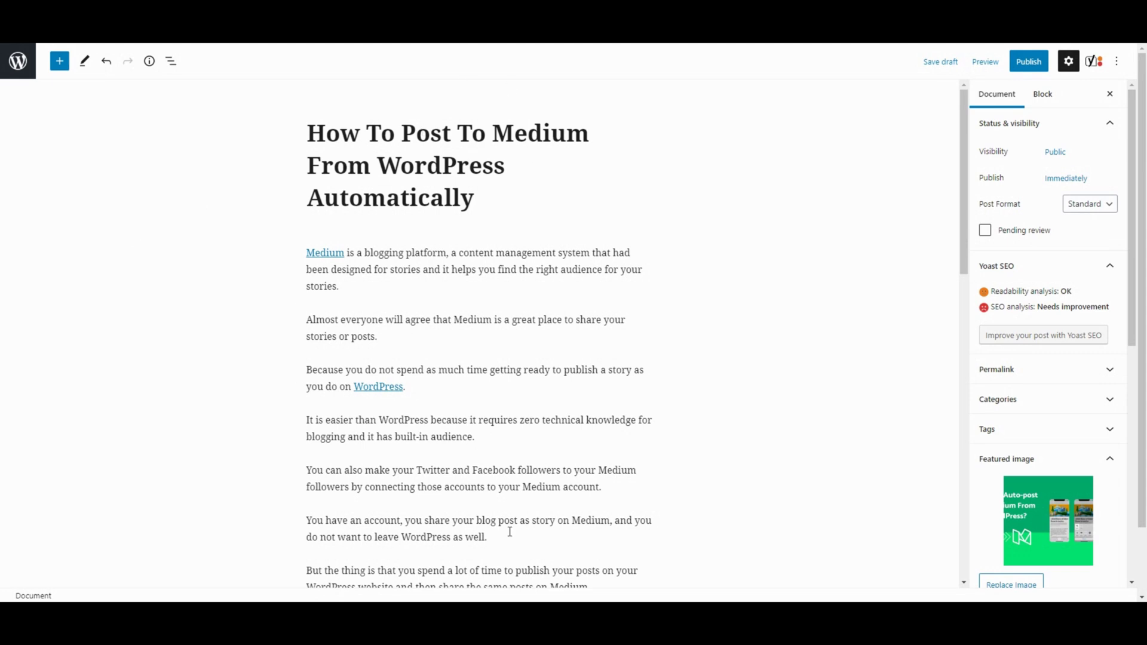
# Step: Drop Booknetic and the FS Poster publication from the share list, then publish the how-to post
pyautogui.scroll(-6, 1060, 516)
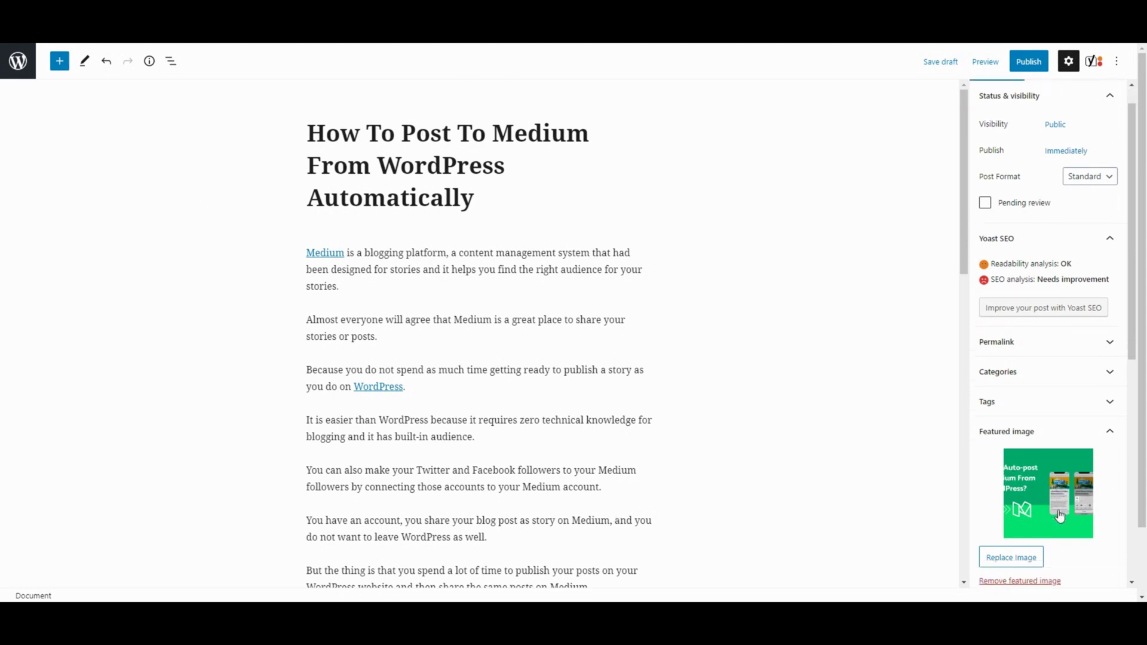
pyautogui.scroll(-2, 1060, 516)
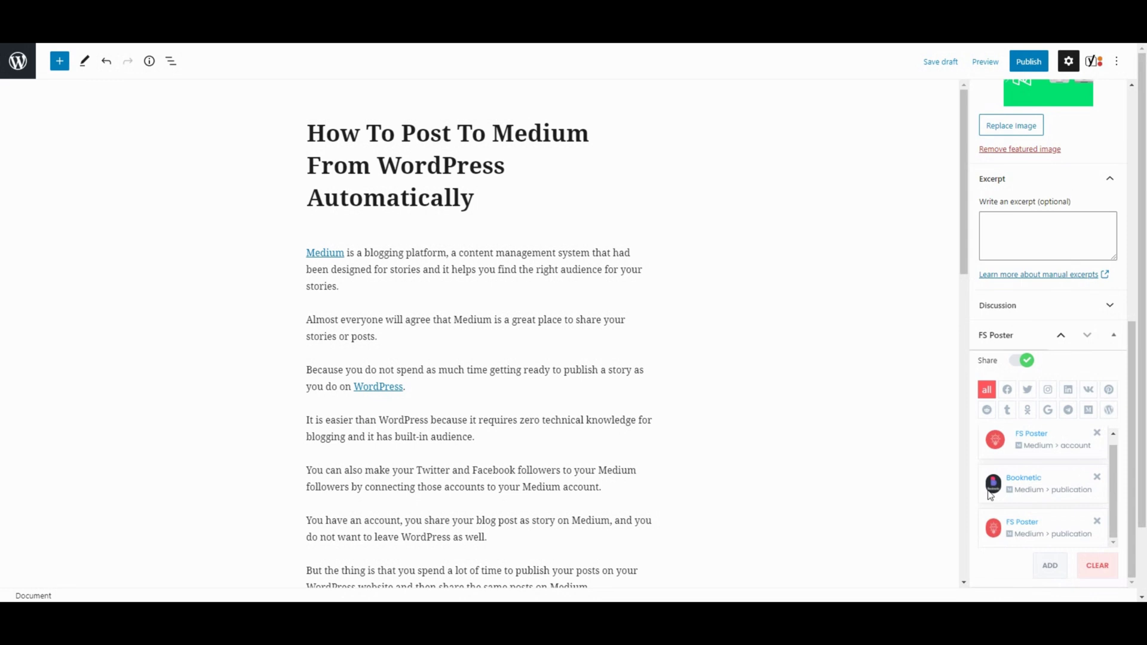
pyautogui.click(1097, 478)
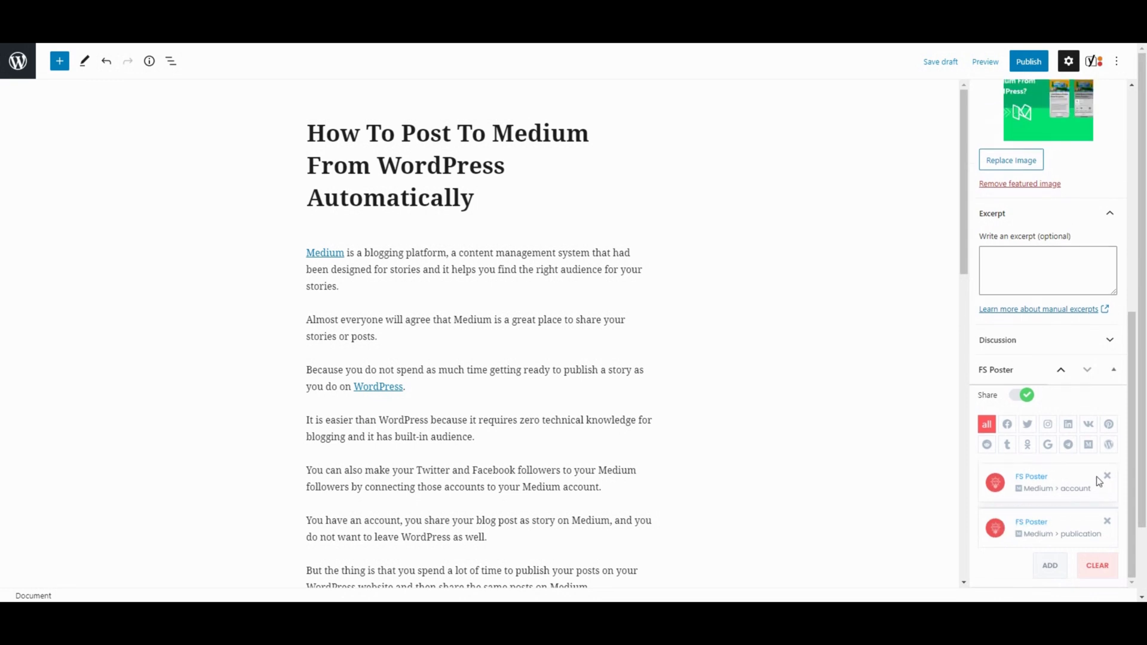
pyautogui.click(1106, 523)
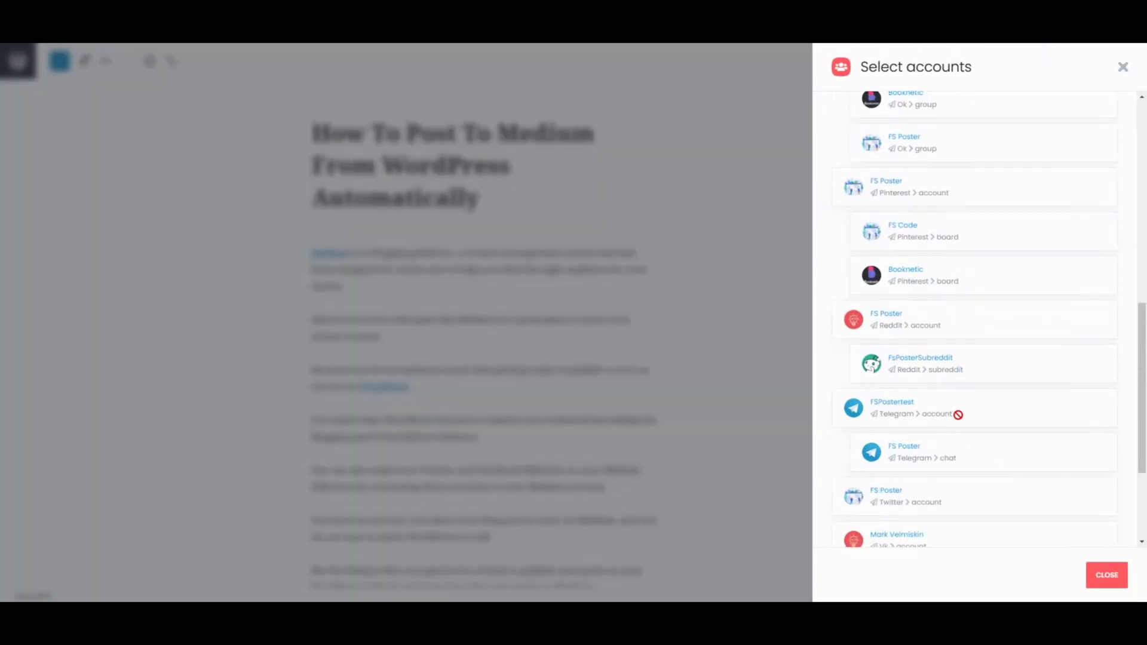
pyautogui.scroll(-3, 958, 415)
pyautogui.click(1106, 575)
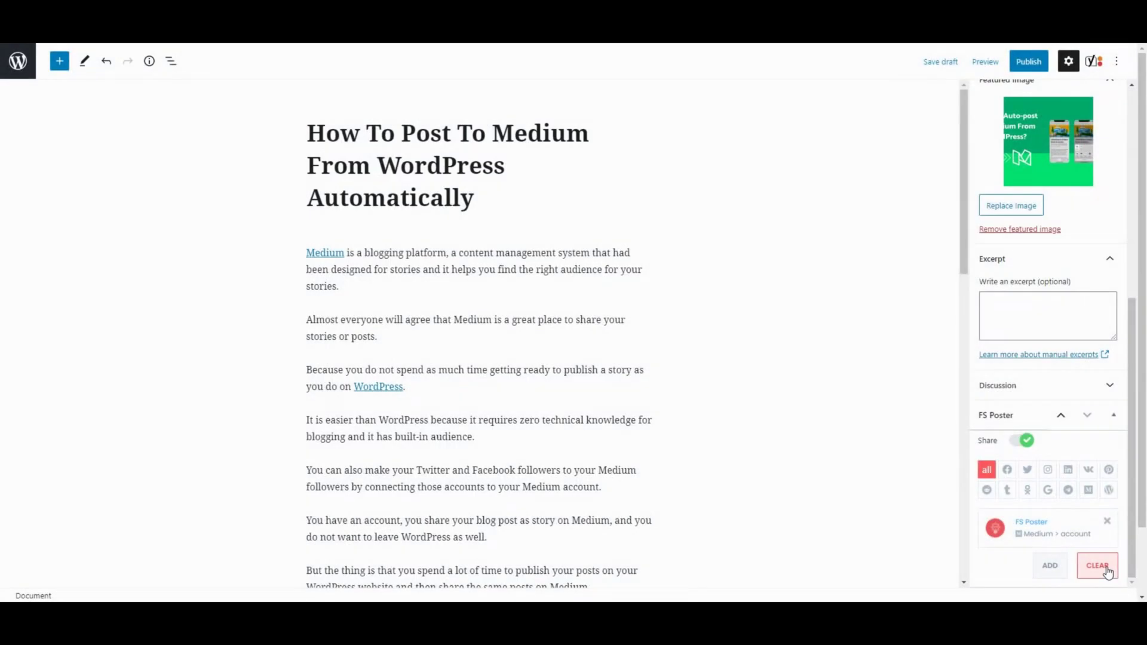
pyautogui.click(1033, 67)
pyautogui.click(1031, 66)
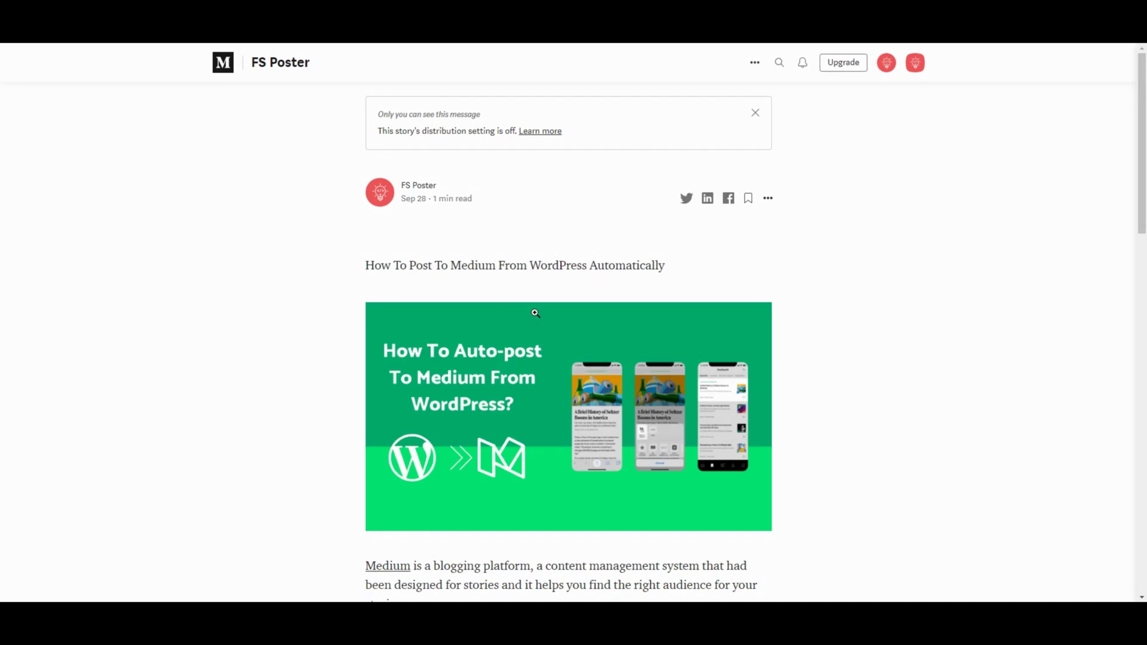
# Step: Scroll through the published how-to story on the FS Poster Medium account
pyautogui.scroll(-7, 529, 321)
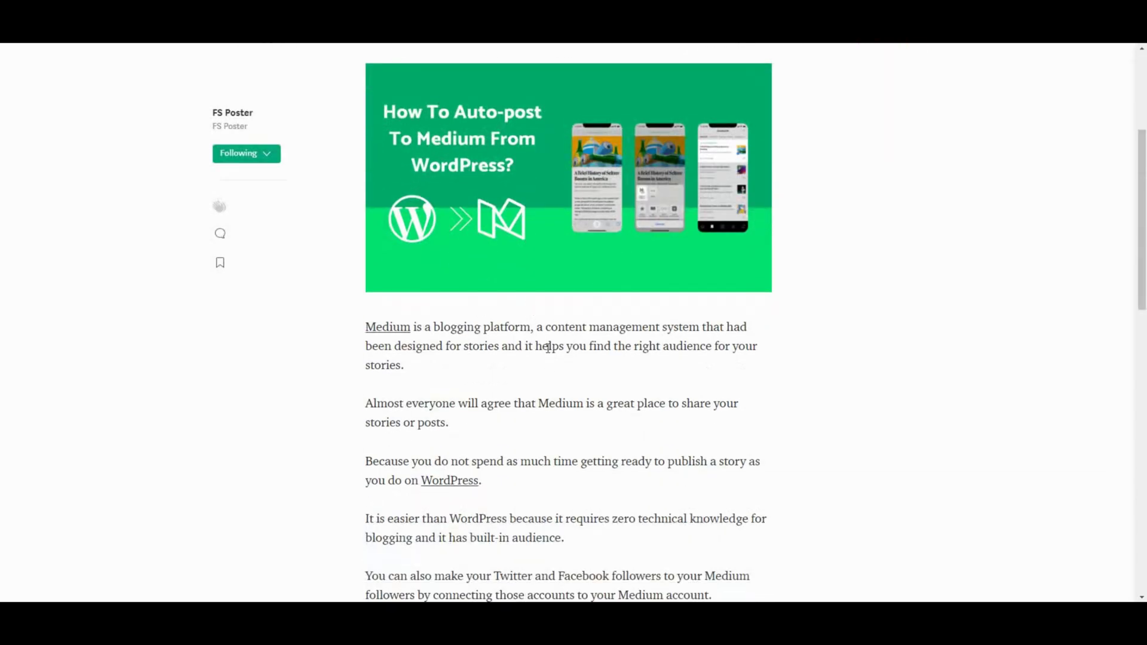
pyautogui.scroll(-3, 536, 388)
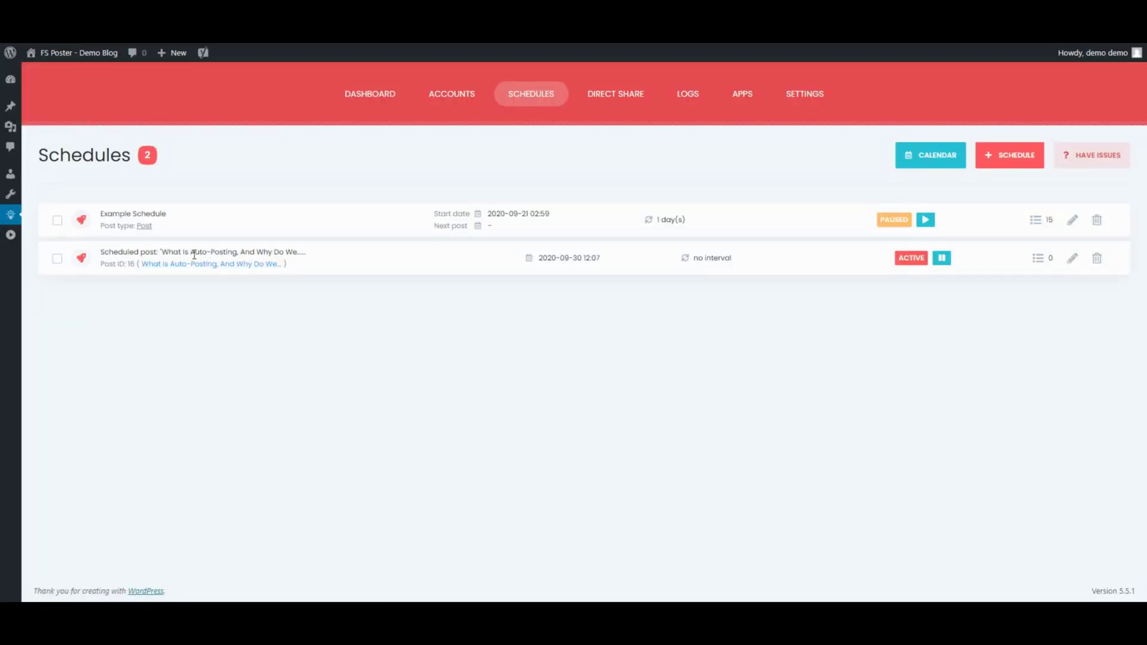
# Step: Highlight the scheduled post's title and its lack of an interval in the schedule list
pyautogui.moveTo(189, 251); pyautogui.dragTo(270, 254)
pyautogui.moveTo(731, 259); pyautogui.dragTo(692, 258)
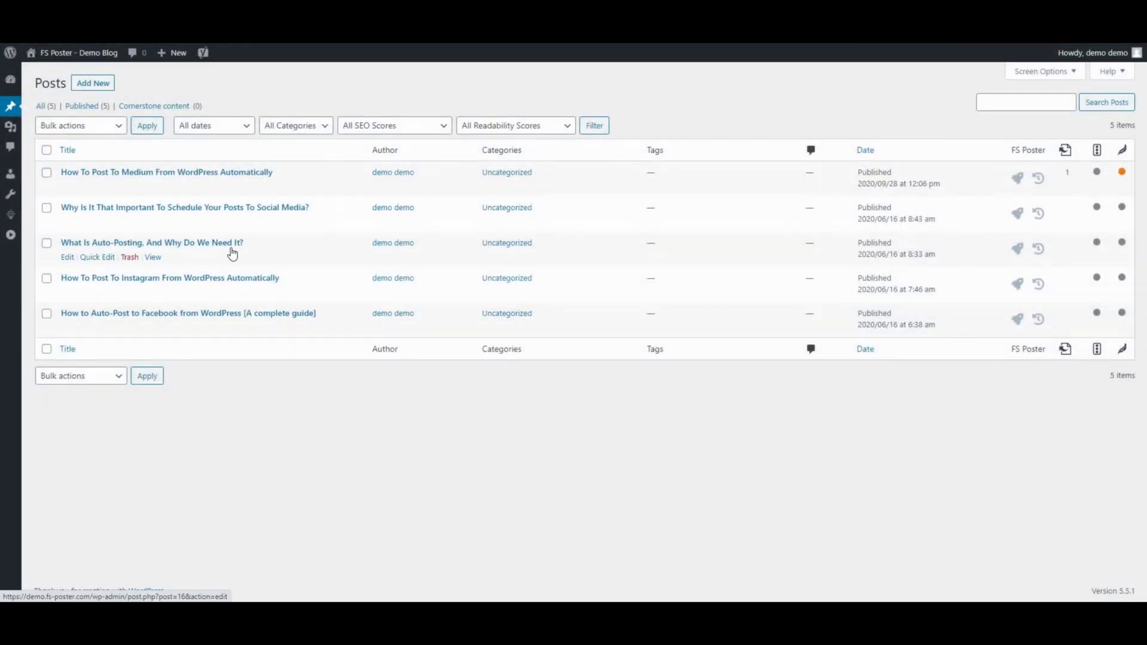
# Step: Bulk-schedule the Medium, What Is Auto-Posting and Facebook auto-post articles with FS Poster every 3 hours
pyautogui.click(47, 172)
pyautogui.click(47, 243)
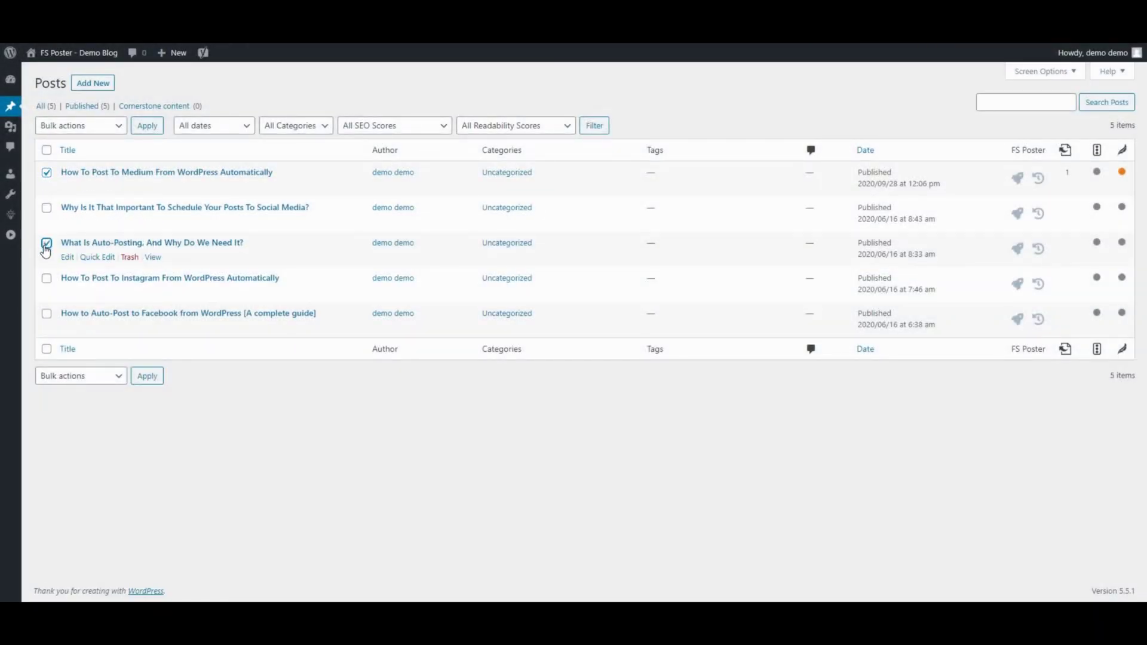
pyautogui.click(47, 313)
pyautogui.click(95, 126)
pyautogui.click(79, 176)
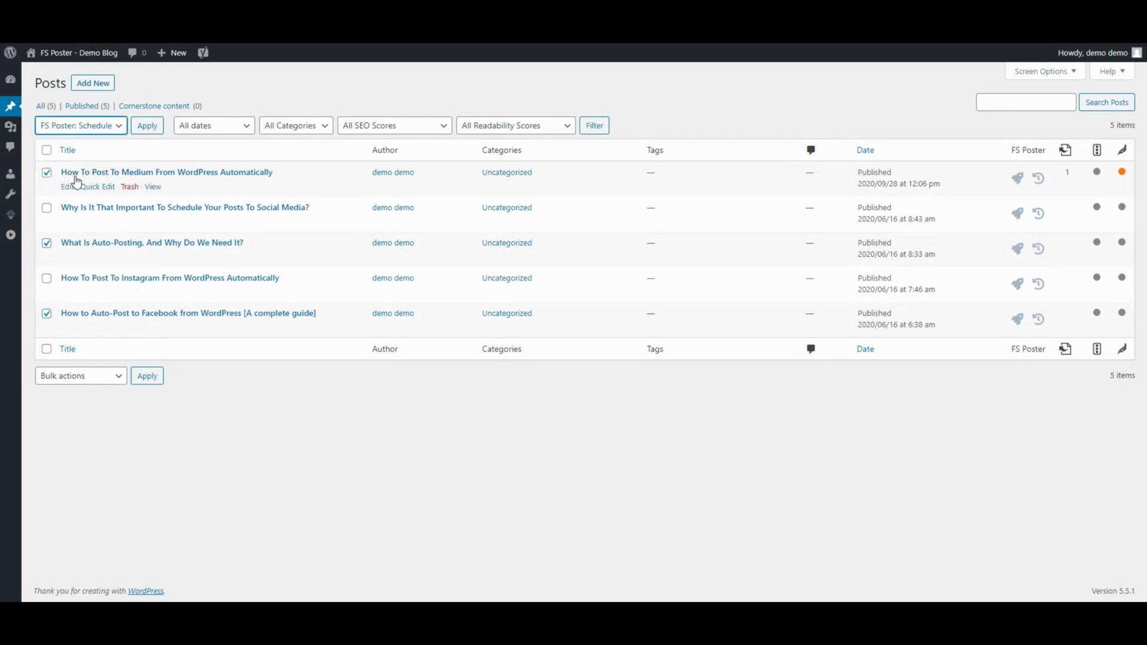
pyautogui.click(153, 129)
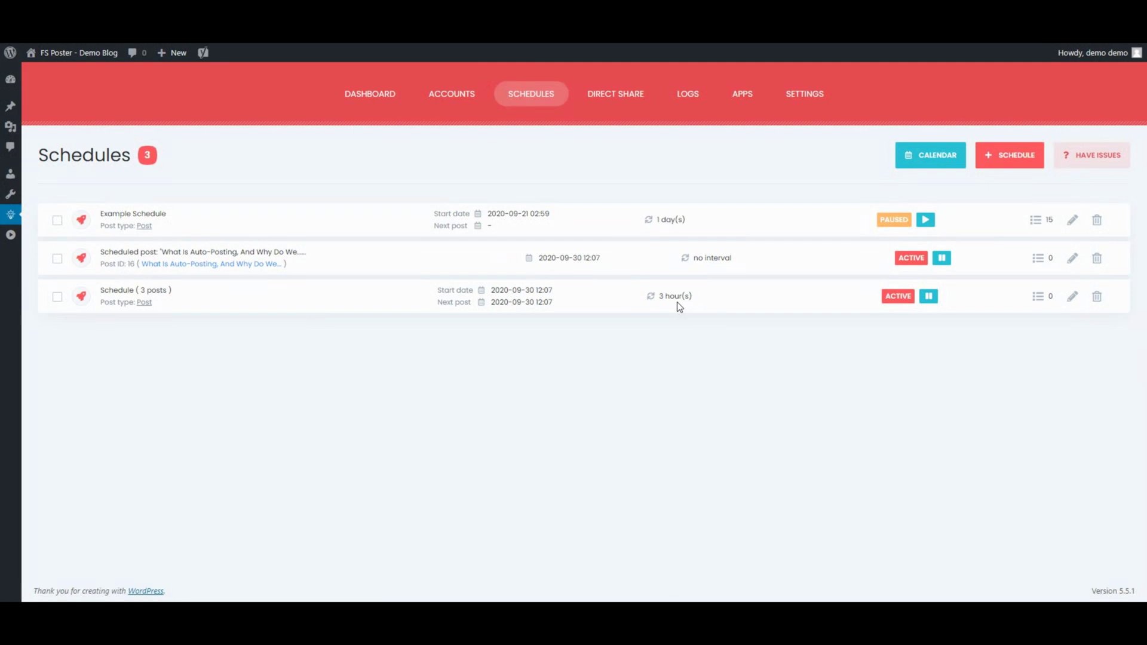
pyautogui.moveTo(660, 295); pyautogui.dragTo(694, 298)
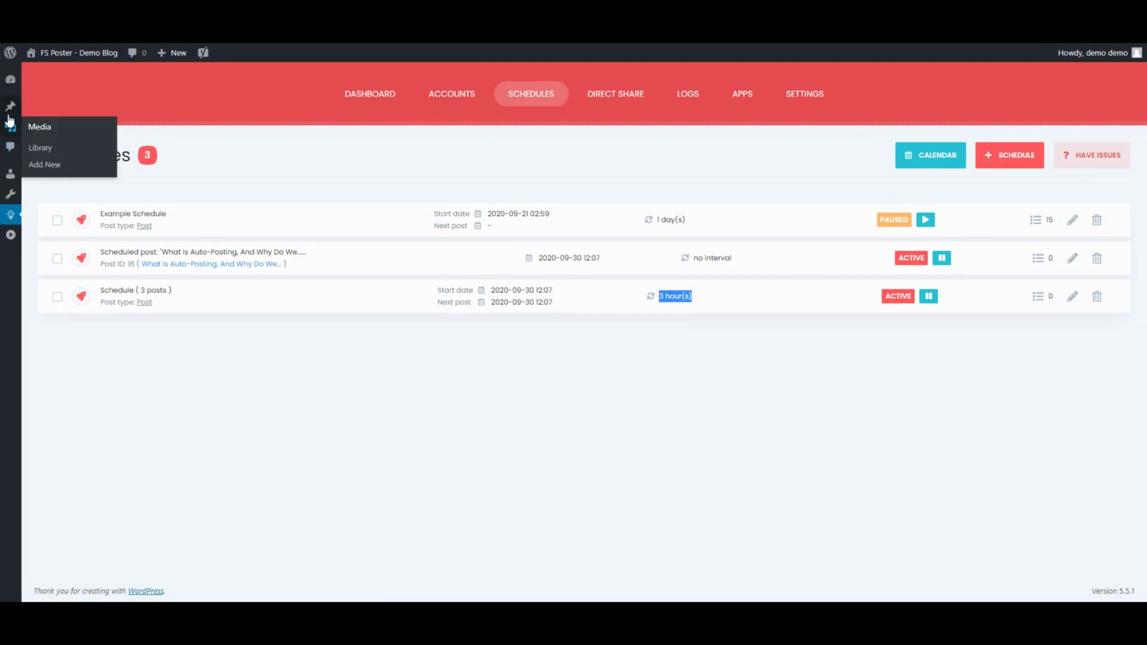
# Step: Bulk-schedule the Medium banner and Instagram auto-post images from the Media Library, starting 2020-09-30
pyautogui.moveTo(7, 128)
pyautogui.click(39, 148)
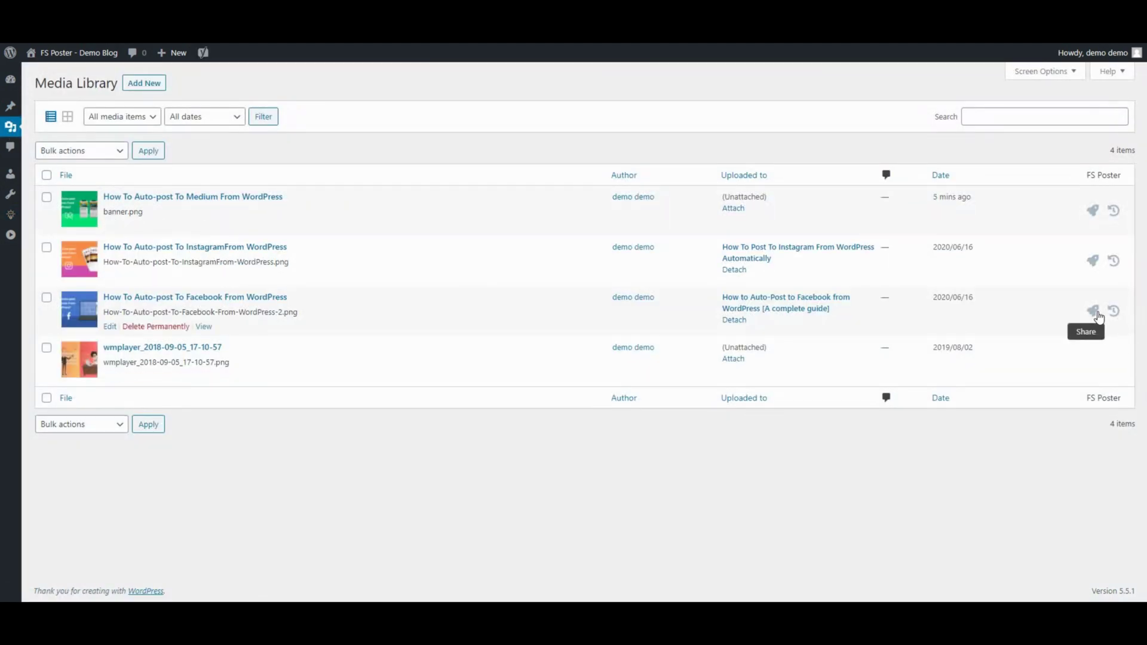
pyautogui.click(47, 198)
pyautogui.click(46, 247)
pyautogui.click(77, 151)
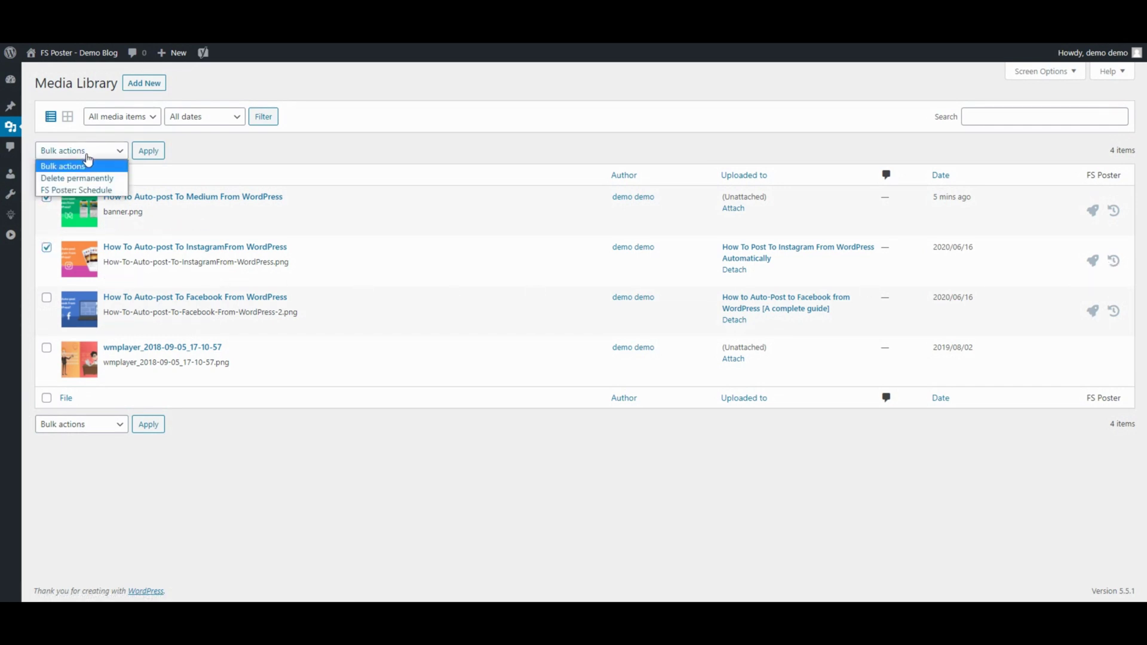
pyautogui.click(78, 190)
pyautogui.click(148, 151)
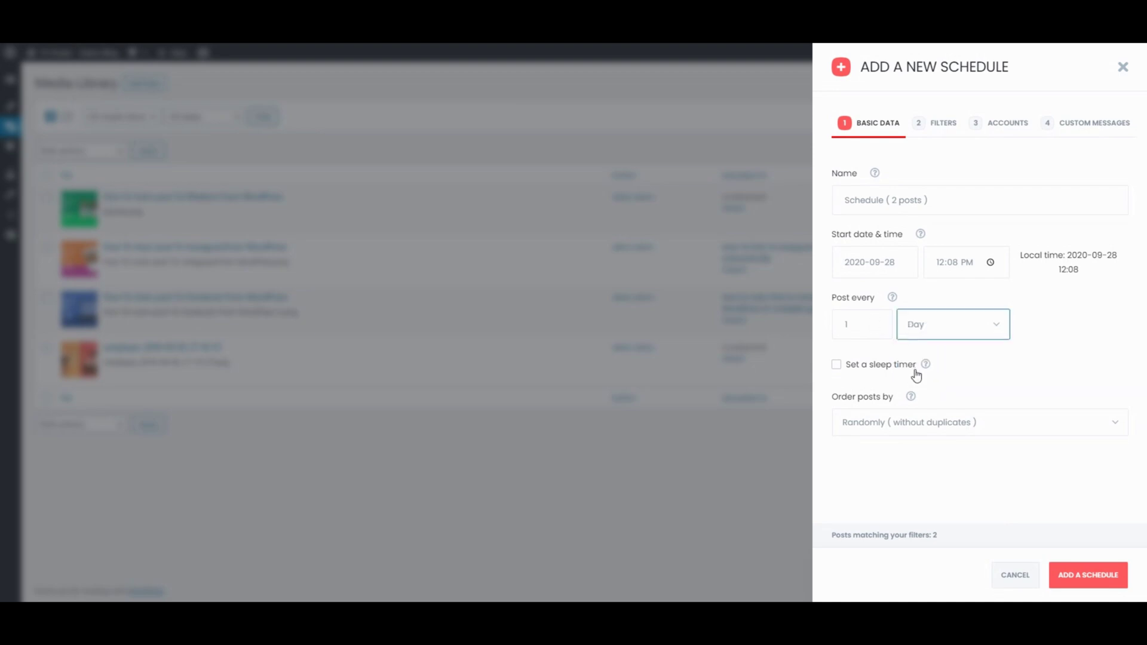
pyautogui.click(894, 259)
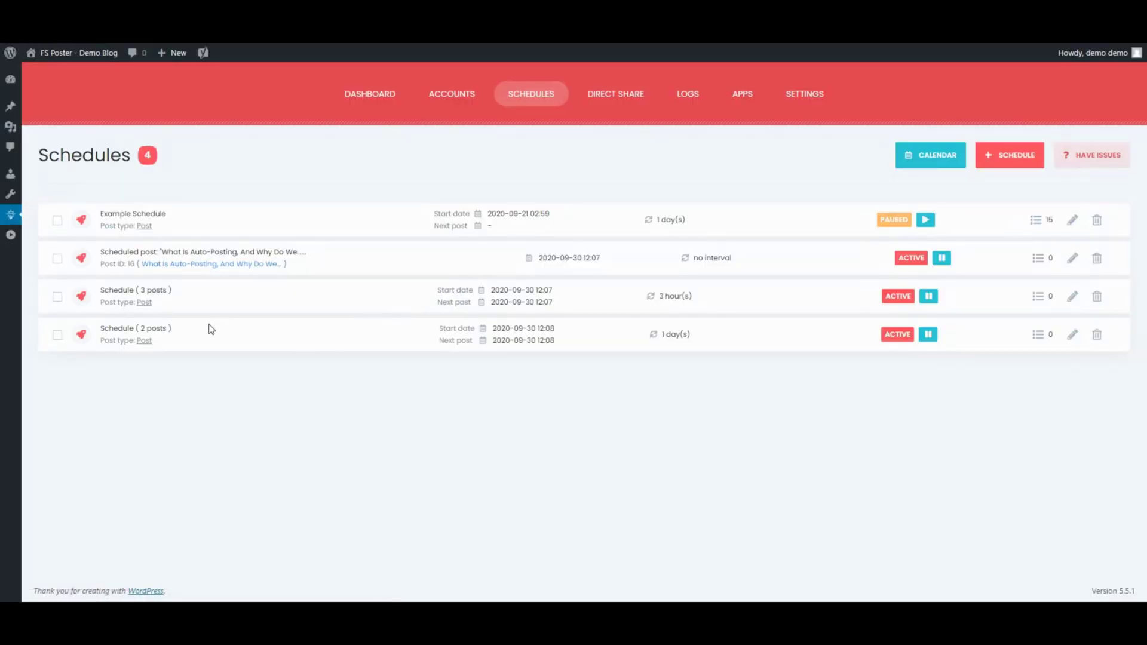
pyautogui.moveTo(141, 328); pyautogui.dragTo(186, 333)
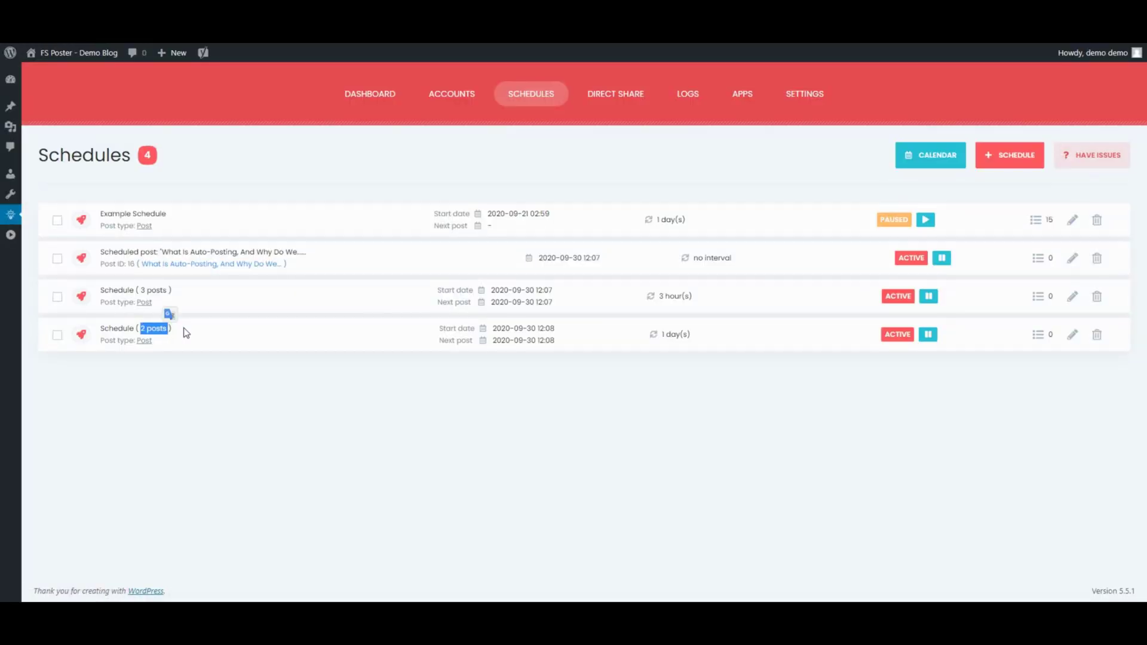
# Step: Create a schedule named 'My schedule' starting 2020-09-29, posting every 30 minutes
pyautogui.click(674, 335)
pyautogui.click(1001, 159)
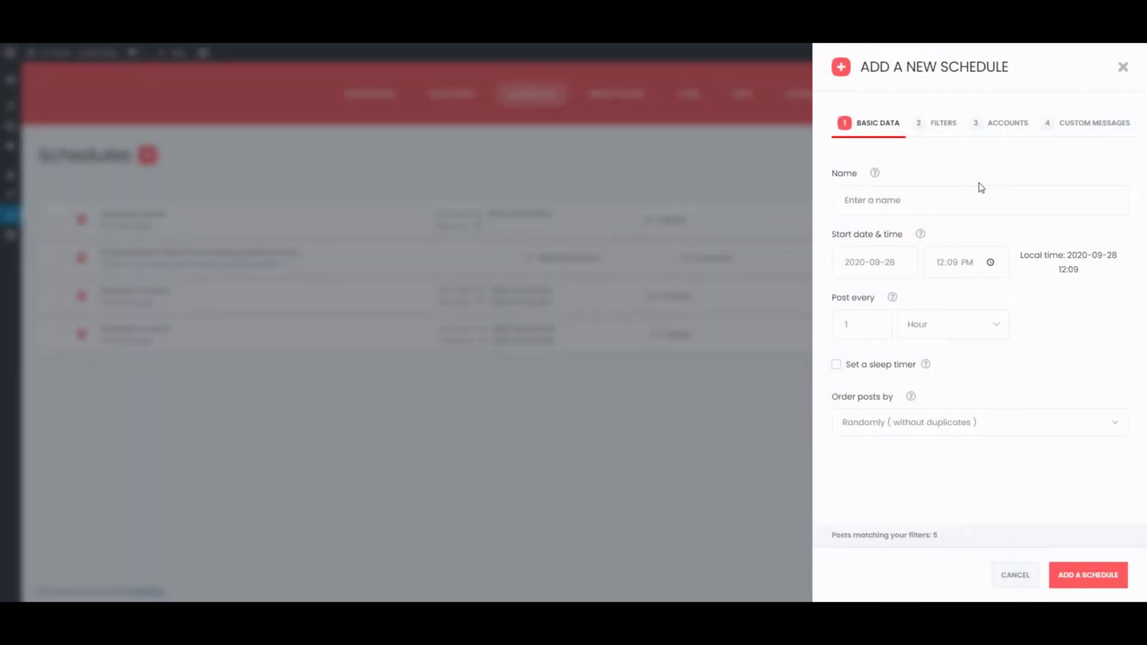
pyautogui.click(943, 193)
pyautogui.write('My schedule')
pyautogui.click(888, 260)
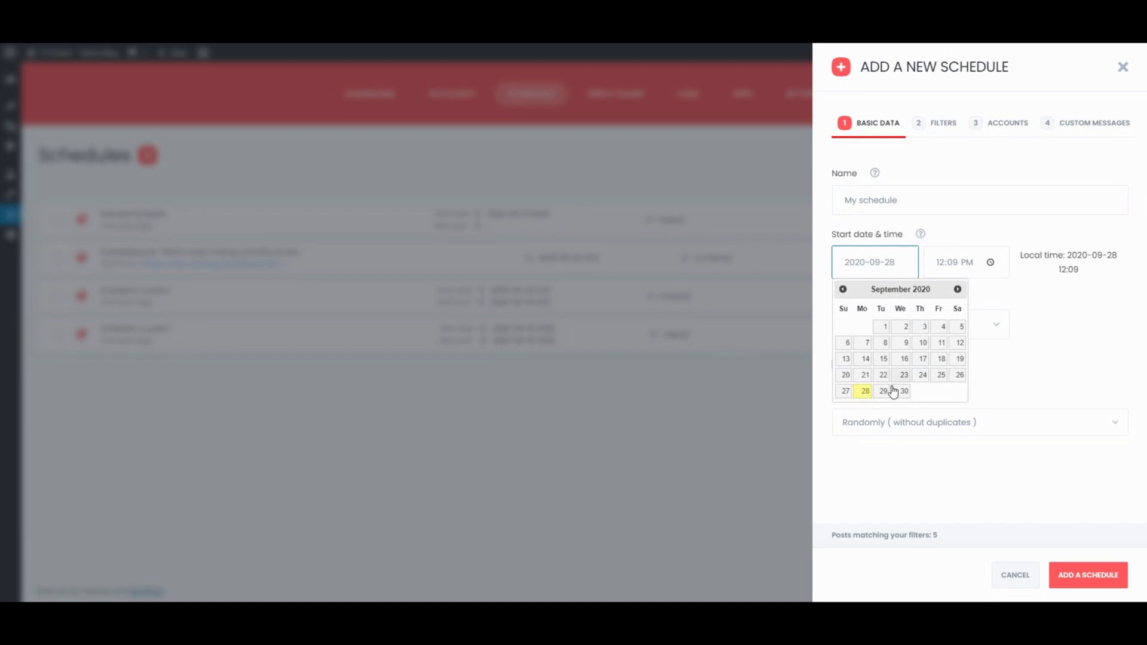
pyautogui.click(884, 392)
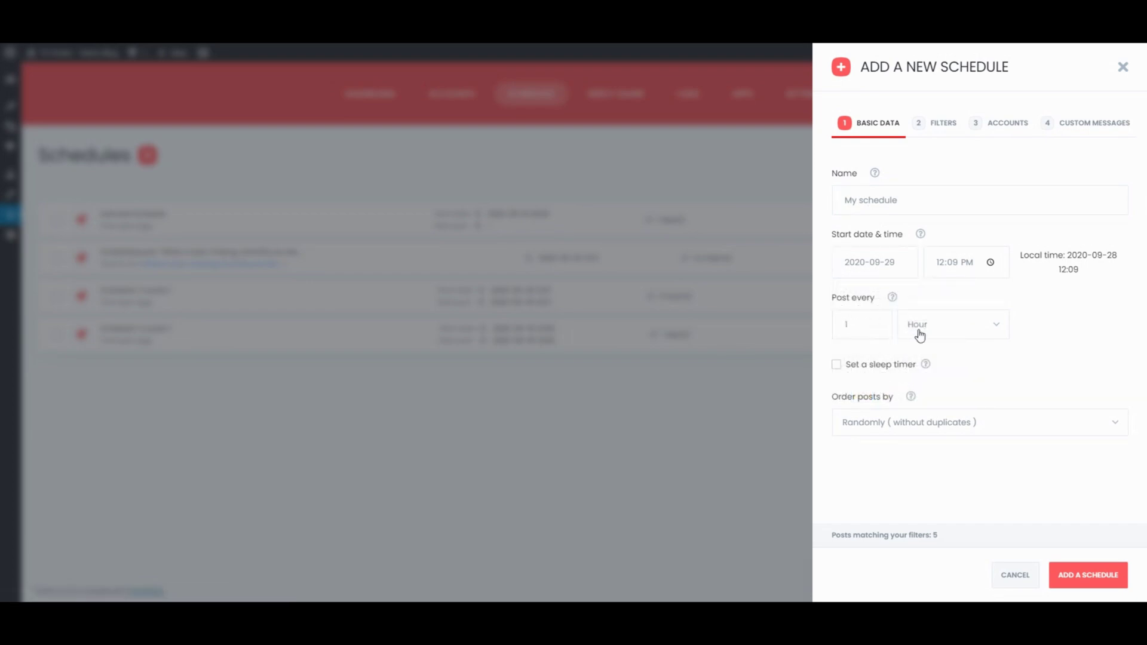
pyautogui.click(919, 333)
pyautogui.click(924, 358)
pyautogui.moveTo(853, 325); pyautogui.dragTo(834, 329)
# Step: Leave the sleep timer off and order posts with old posts first
pyautogui.click(837, 365)
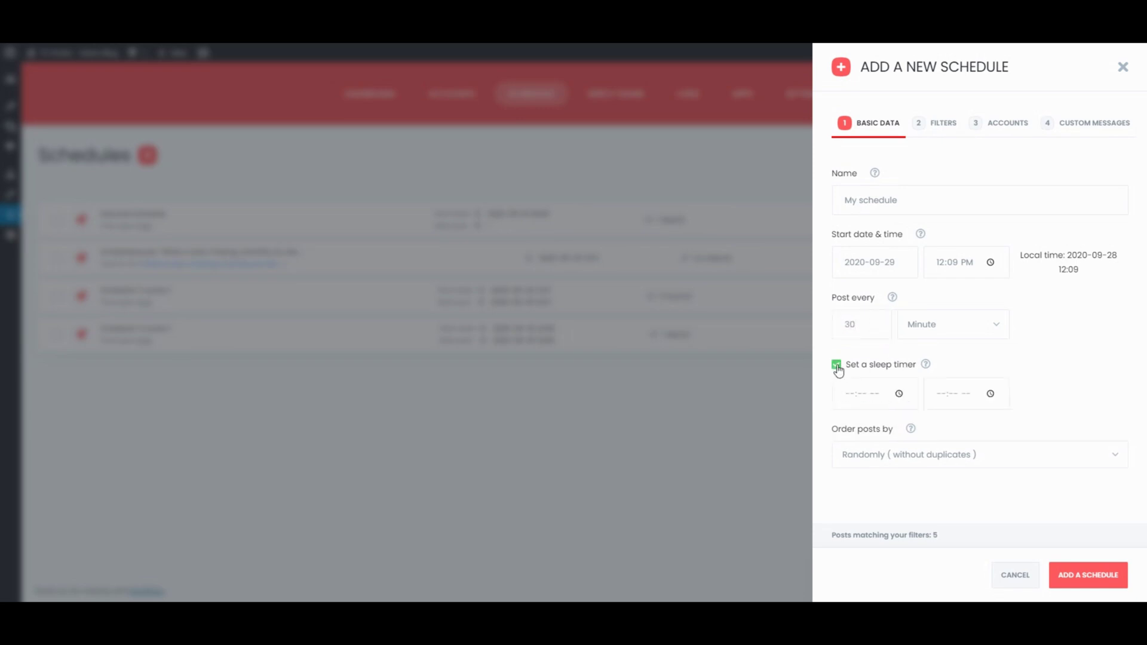
pyautogui.click(837, 365)
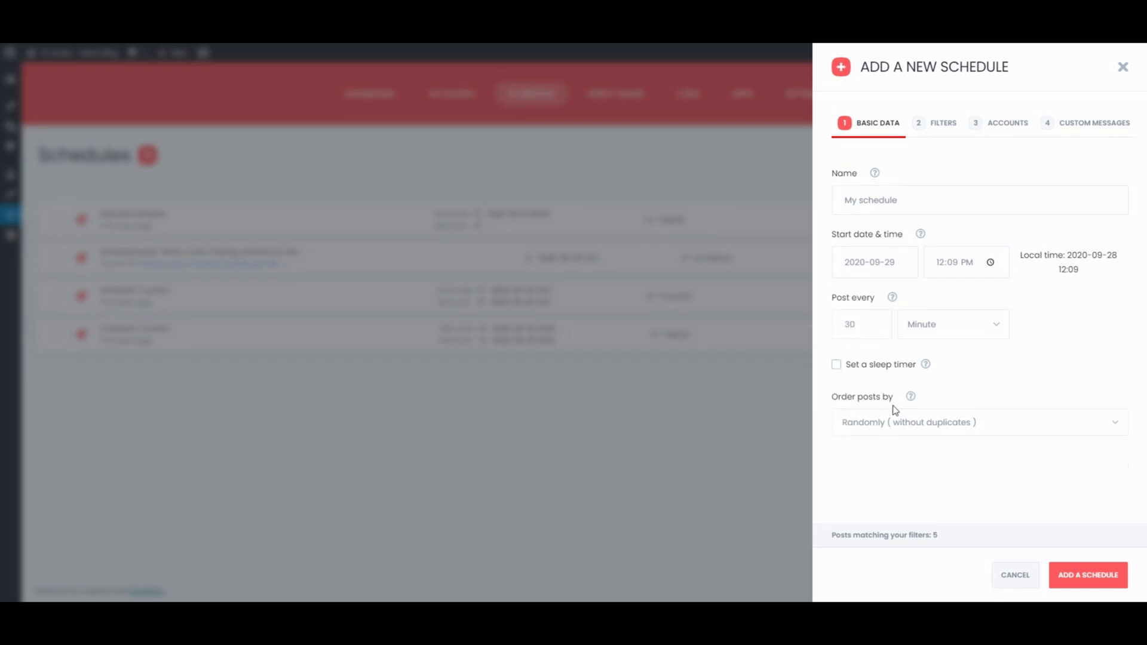
pyautogui.click(895, 421)
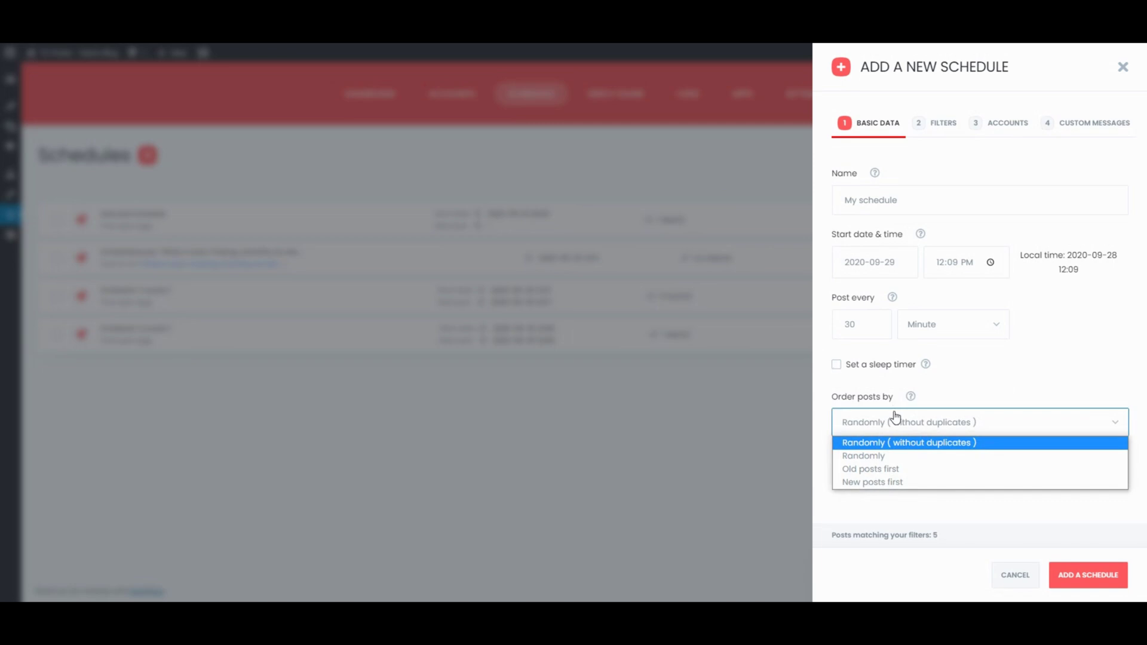
pyautogui.click(902, 469)
# Step: Keep the filters at All times, post type Post, and no category or tag
pyautogui.click(943, 123)
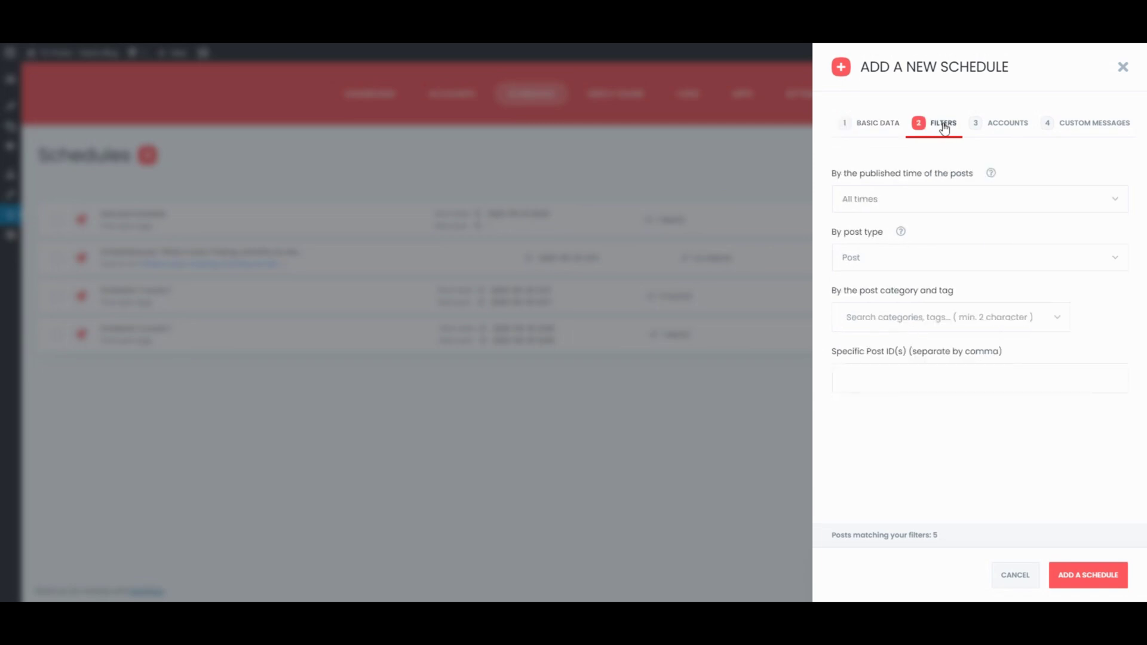
pyautogui.click(907, 203)
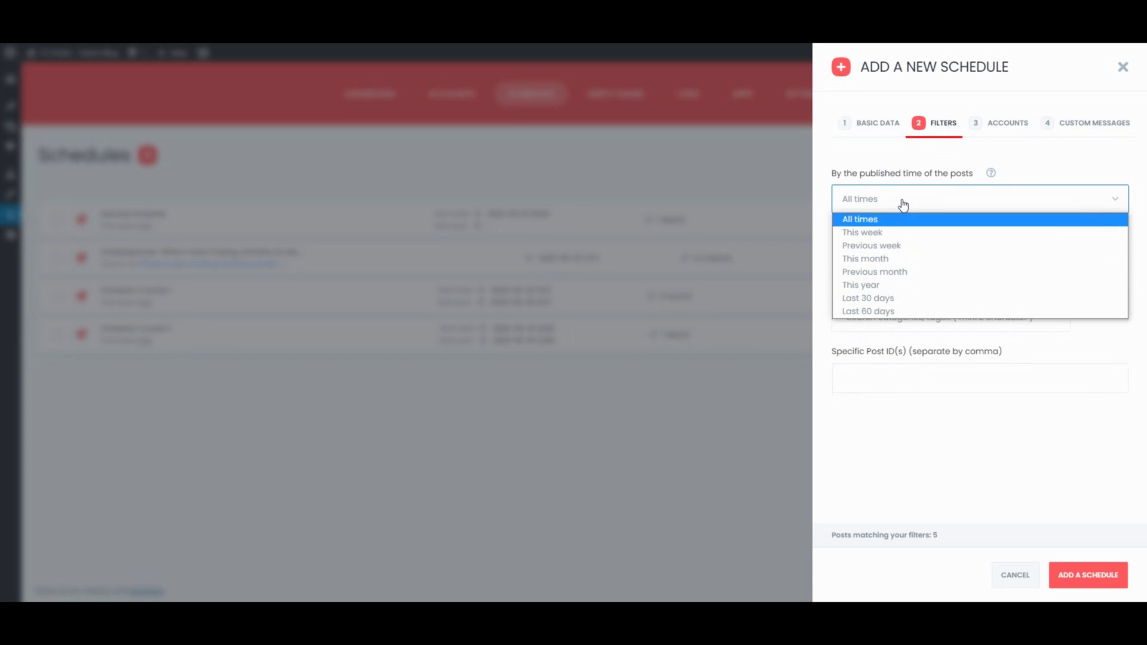
pyautogui.click(902, 203)
pyautogui.click(891, 258)
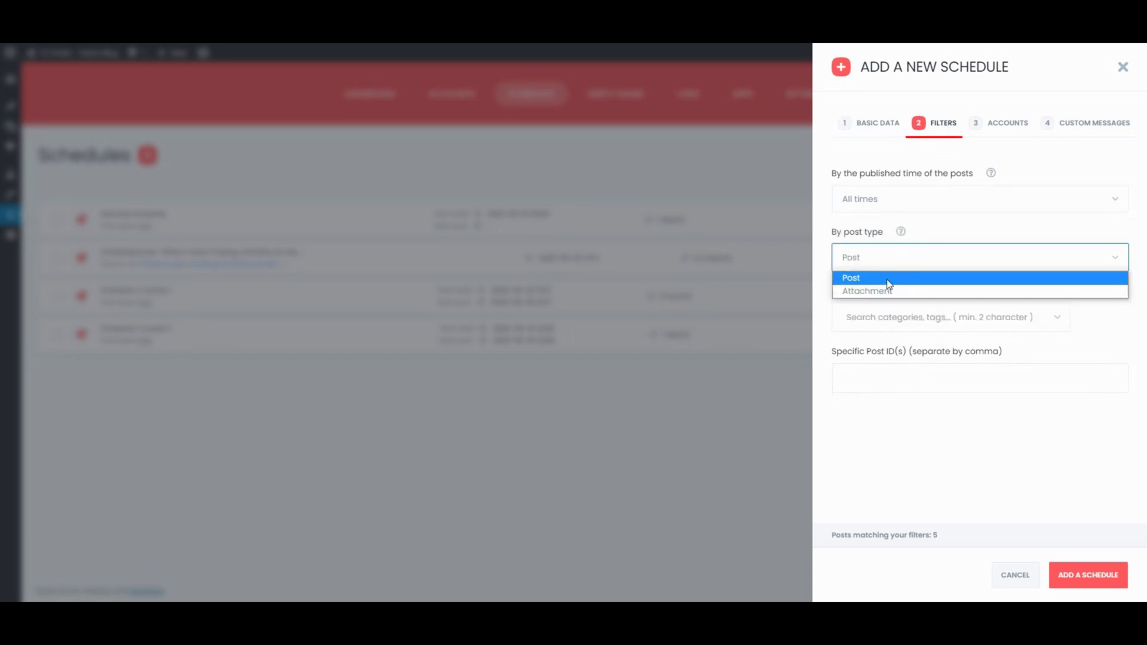
pyautogui.click(891, 277)
pyautogui.click(891, 316)
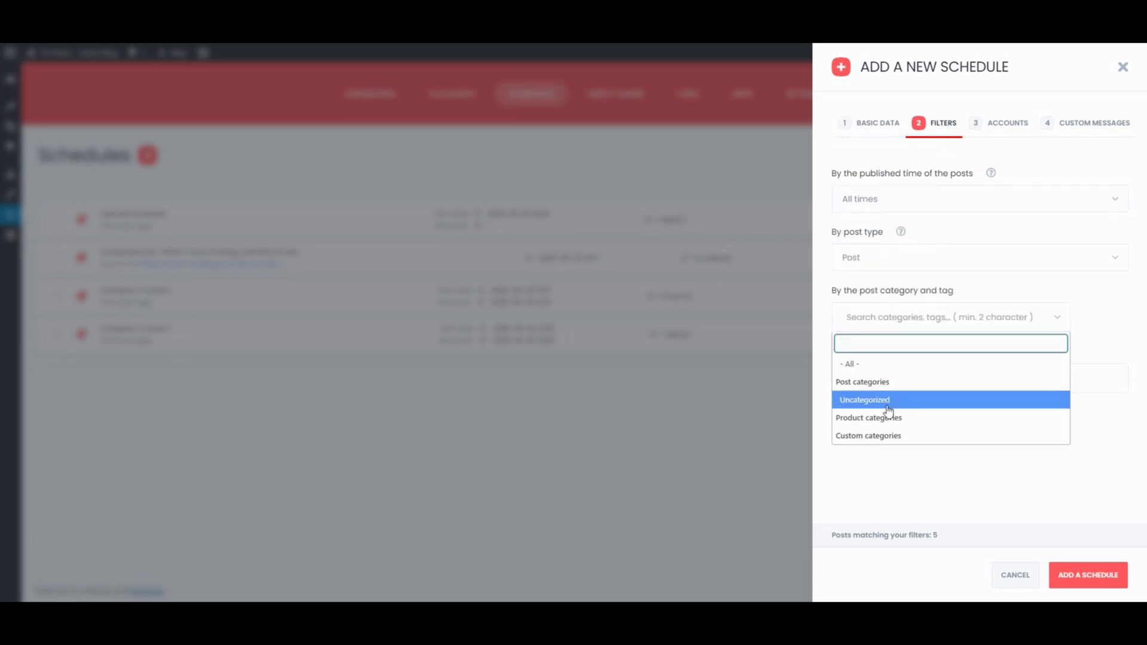
pyautogui.click(895, 326)
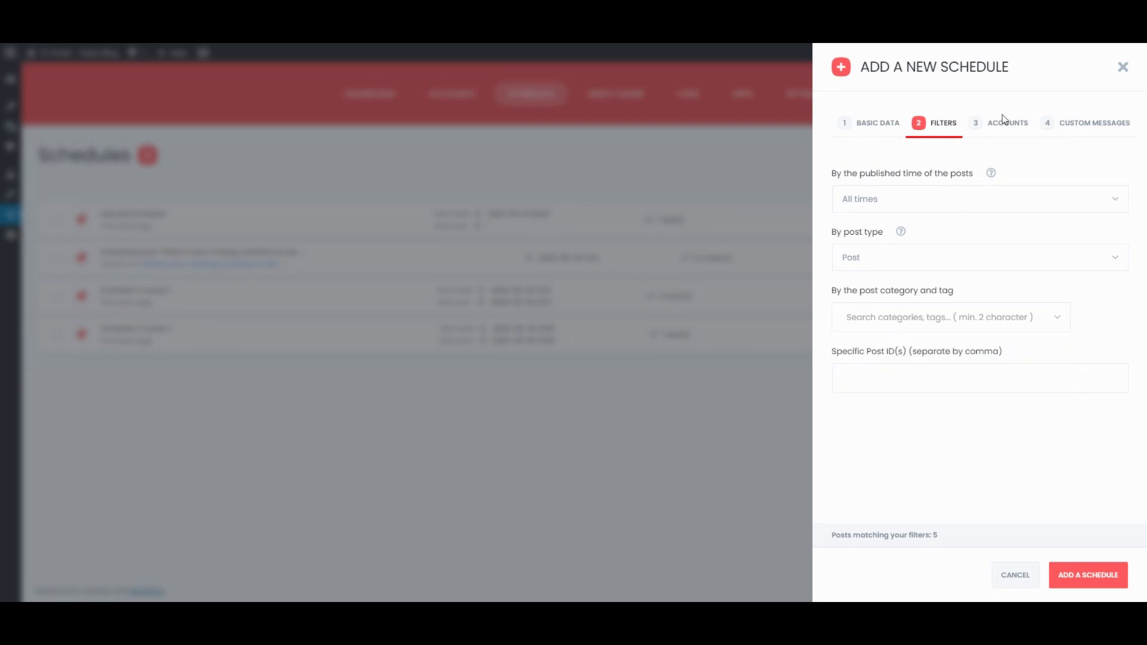
# Step: Review the target accounts and custom message, then add the schedule
pyautogui.click(1004, 121)
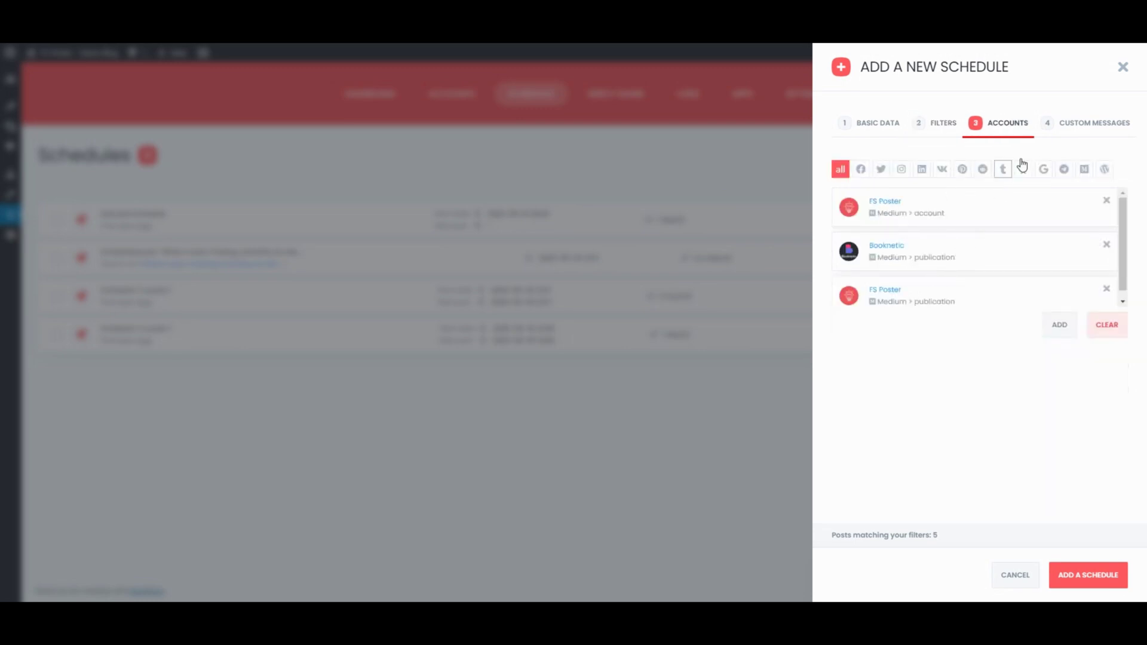
pyautogui.click(1064, 123)
pyautogui.click(919, 211)
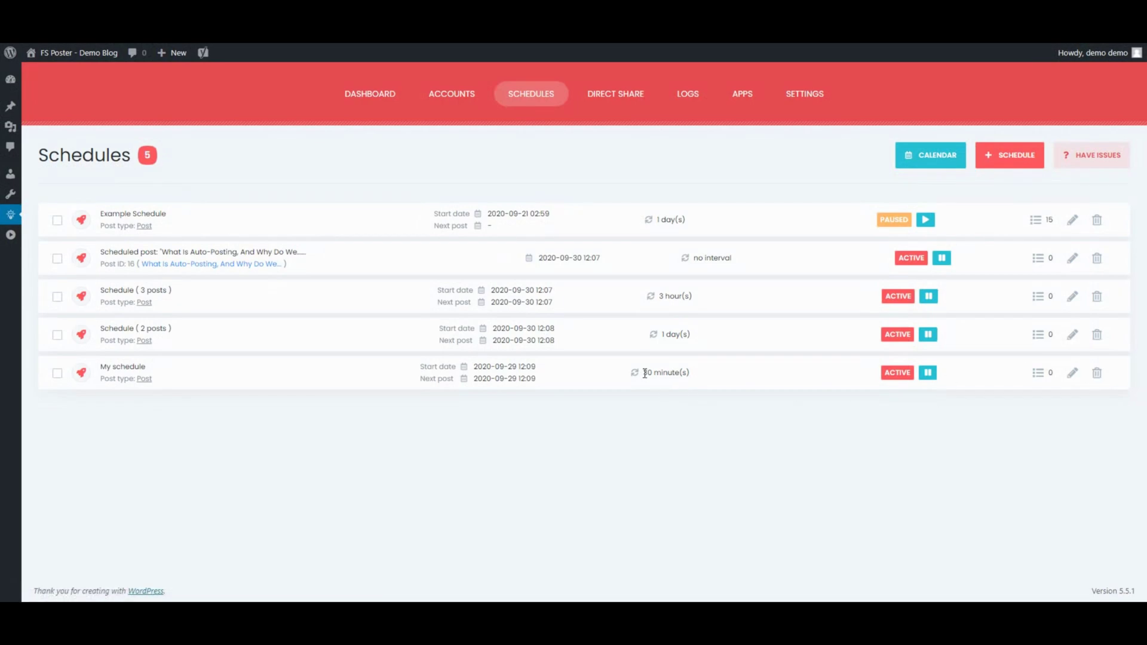
pyautogui.moveTo(642, 373); pyautogui.dragTo(692, 378)
# Step: On Direct Share, attach the Medium auto-post banner image to the post
pyautogui.click(624, 96)
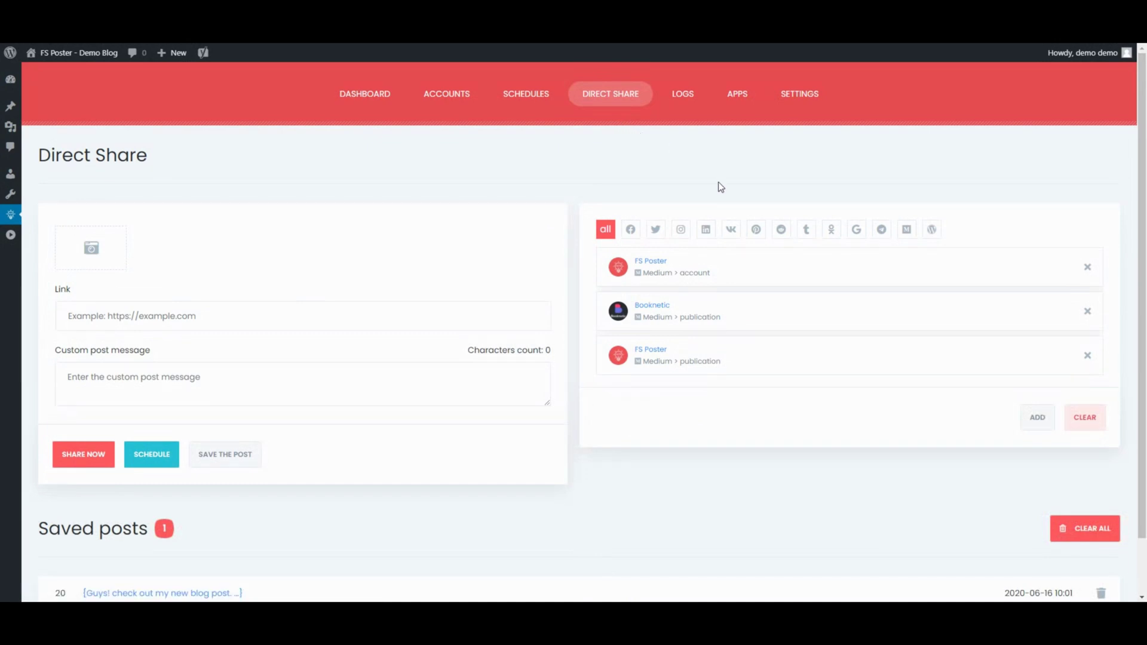
pyautogui.click(136, 320)
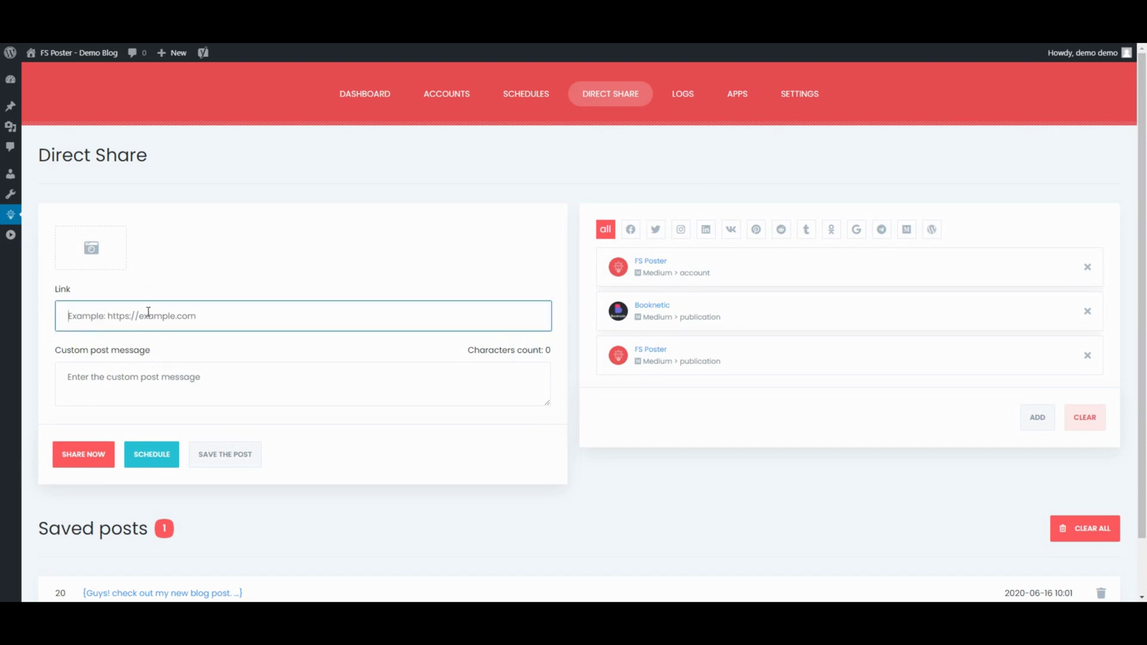
pyautogui.click(119, 253)
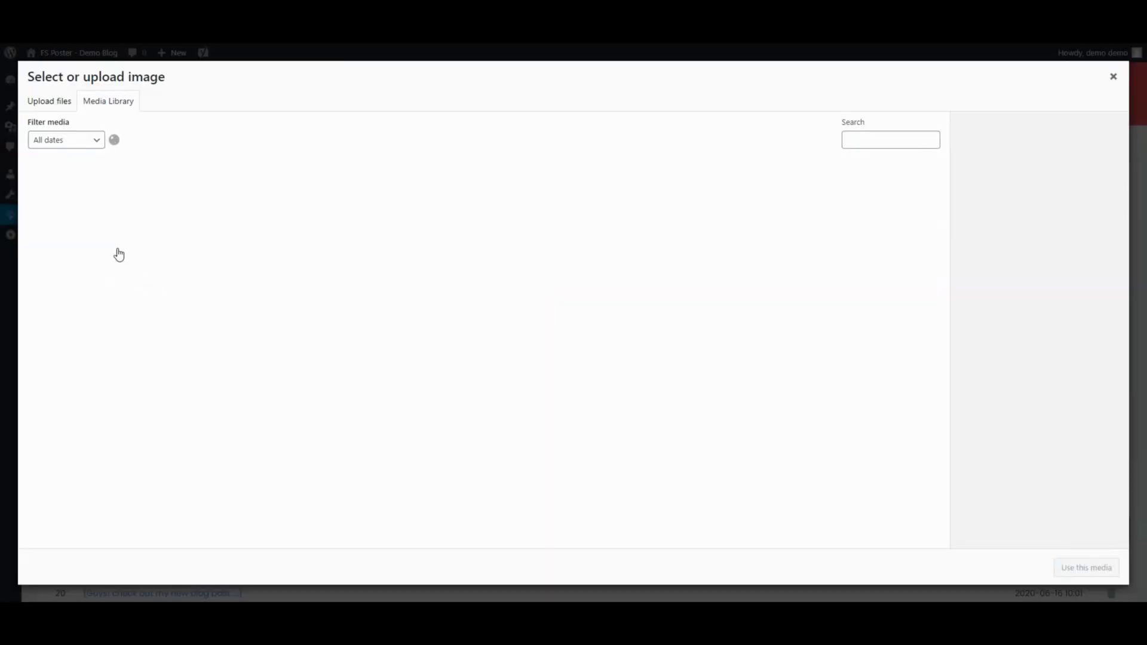
pyautogui.click(98, 233)
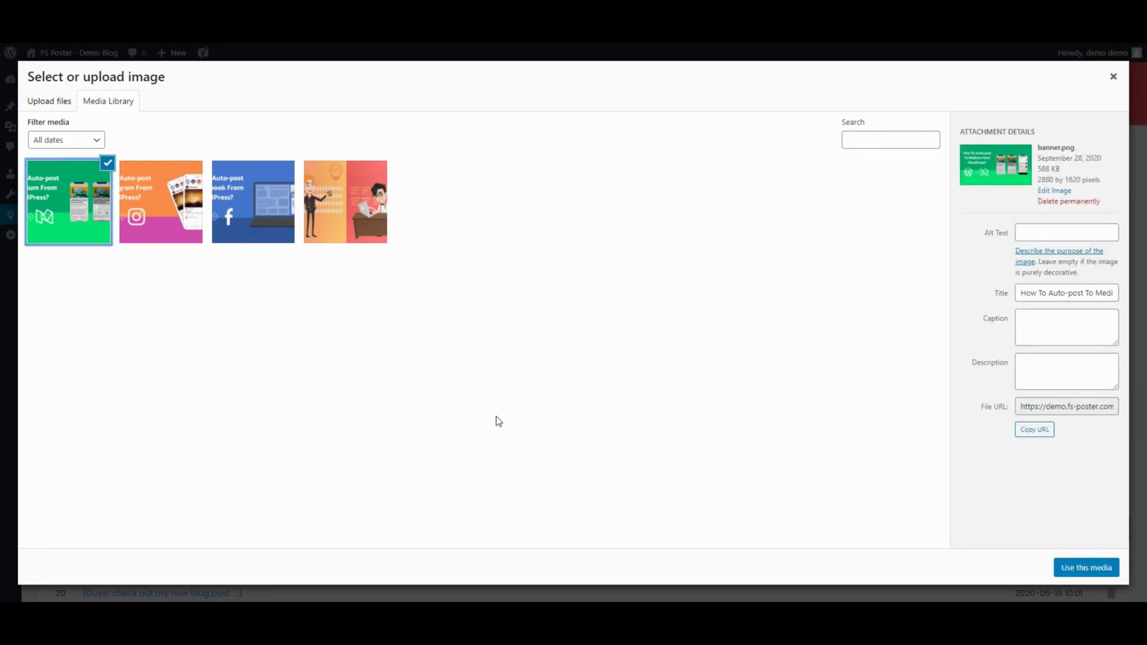
pyautogui.click(1089, 568)
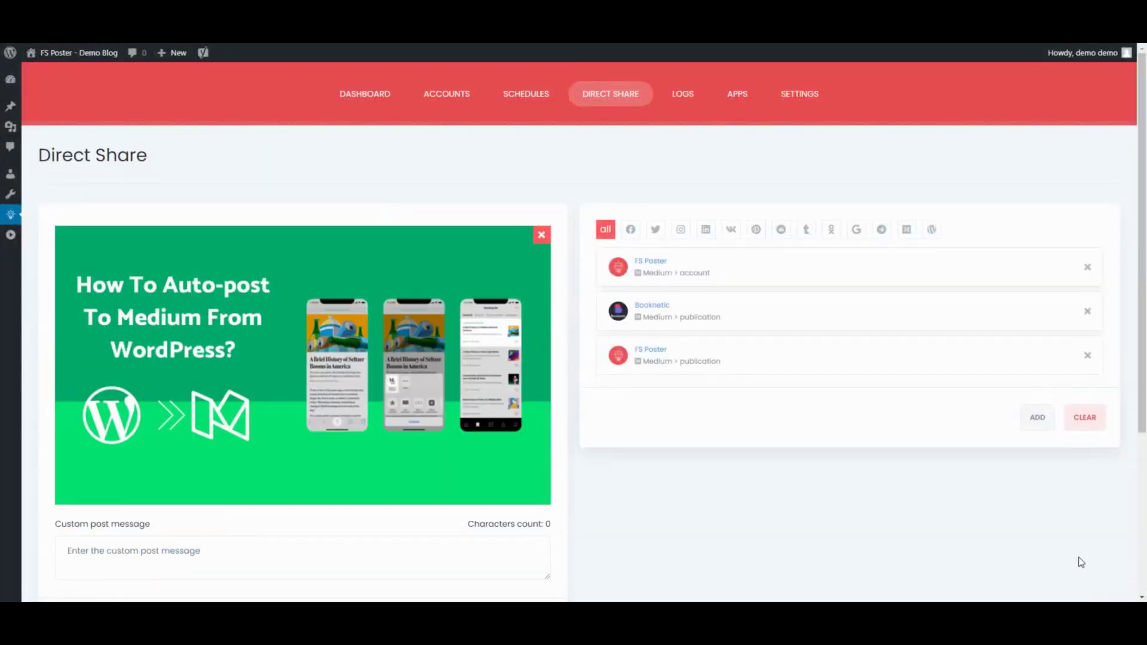
# Step: Write the message 'My new post!' and remove the FS Poster Medium account from targets
pyautogui.scroll(-2, 618, 379)
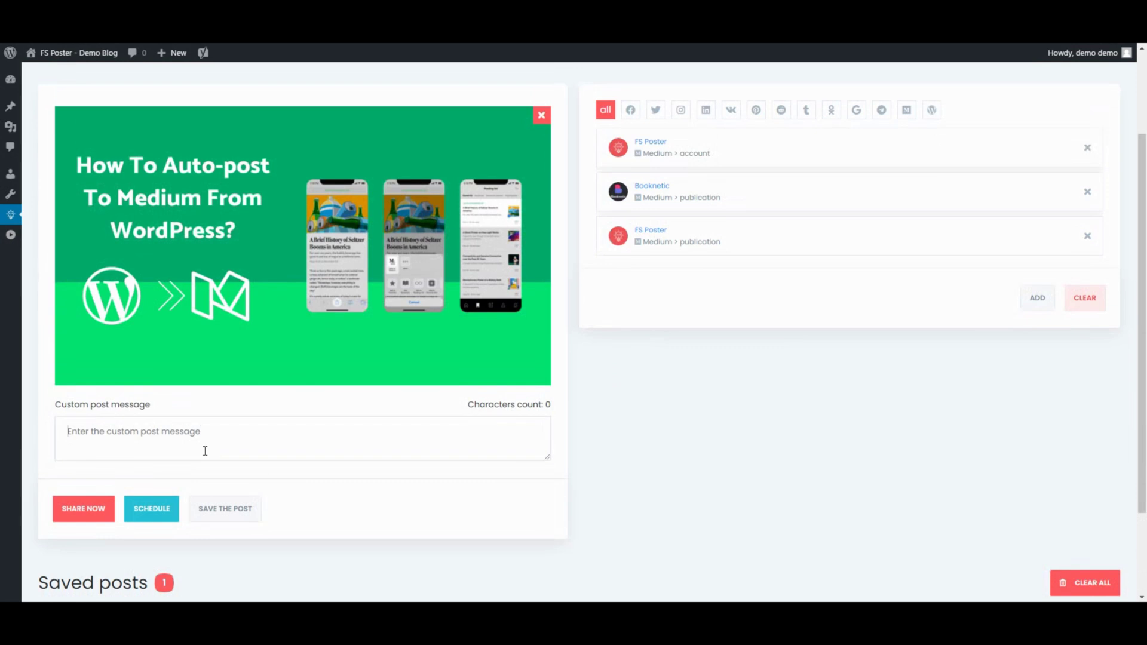
pyautogui.write('My new')
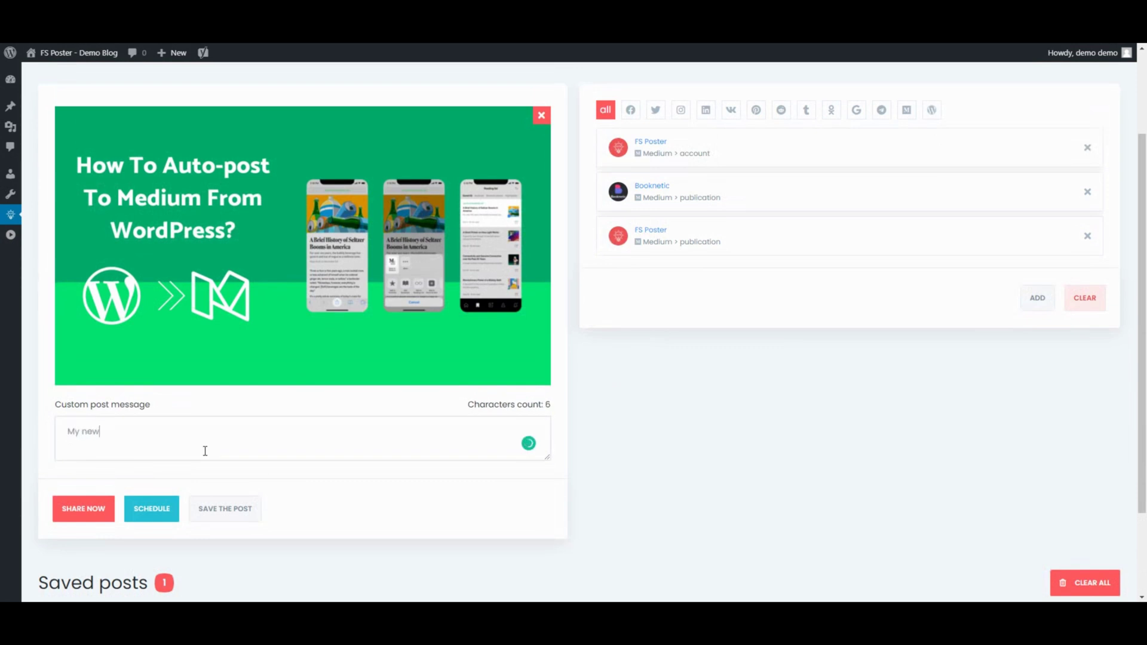
pyautogui.write(' post!')
pyautogui.click(1087, 148)
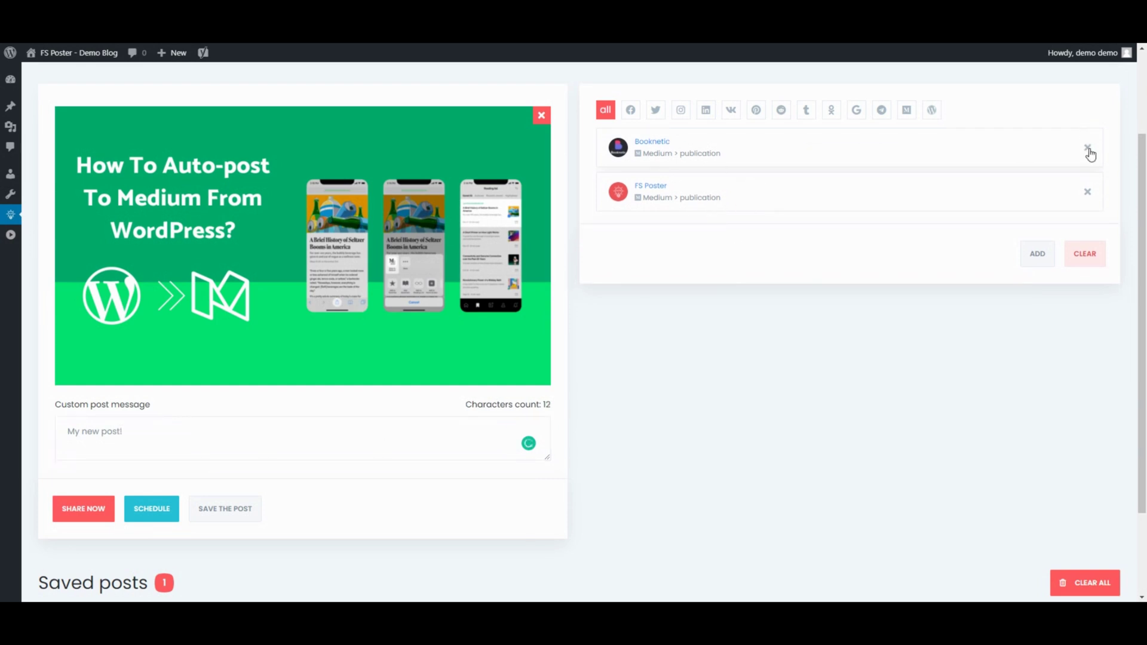
# Step: Remove Booknetic from the Direct Share targets and bring up the Dashboard charts
pyautogui.click(1087, 148)
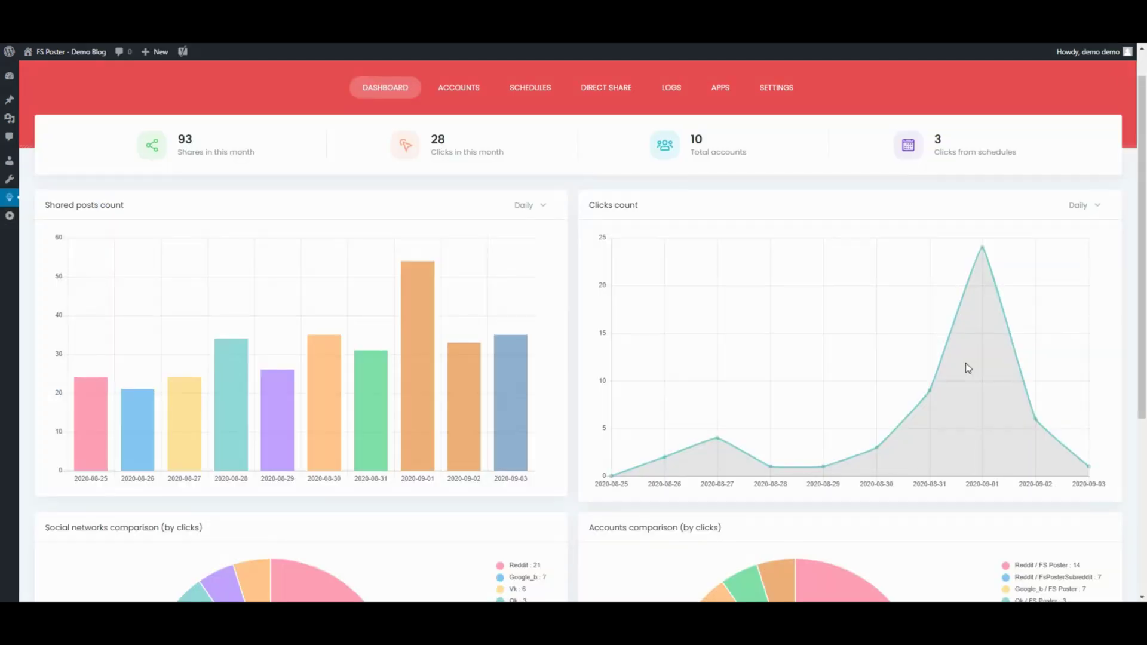
pyautogui.moveTo(425, 389)
pyautogui.scroll(-2, 1144, 206)
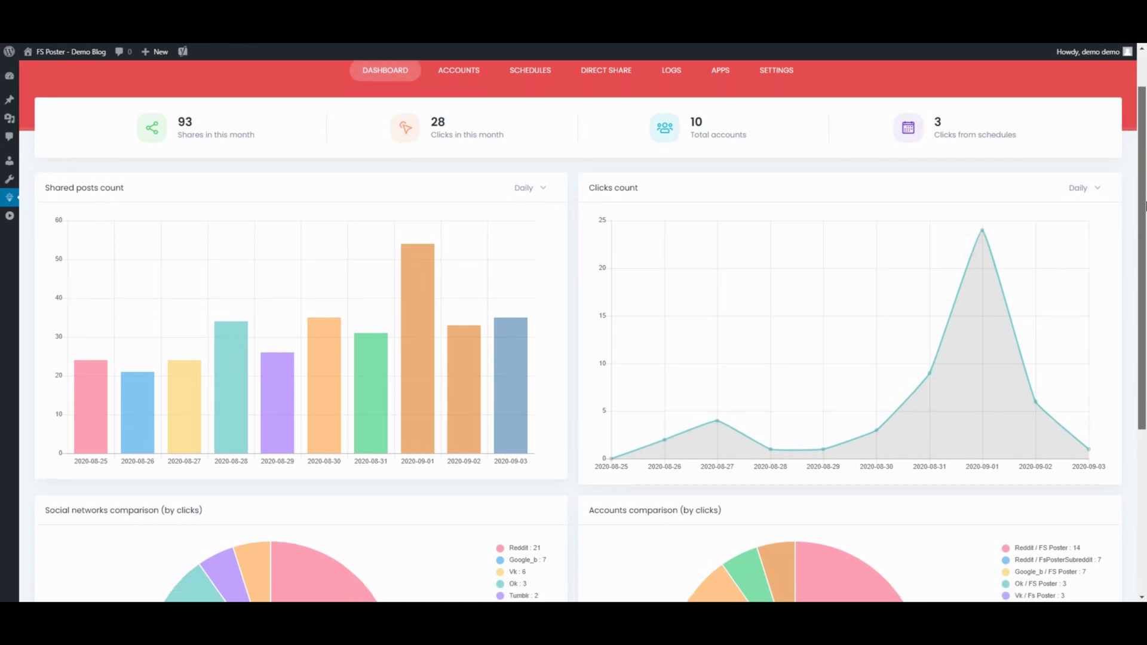
pyautogui.scroll(-5, 1144, 206)
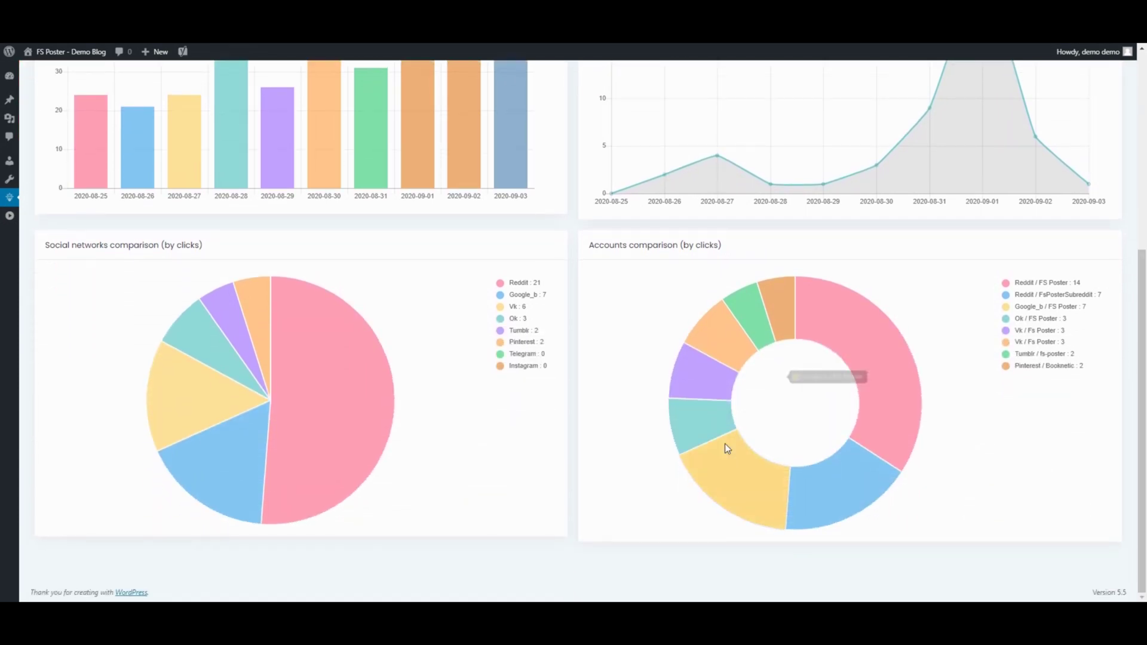
# Step: Hide Reddit and Google_b from both the networks and accounts pie charts
pyautogui.moveTo(237, 399)
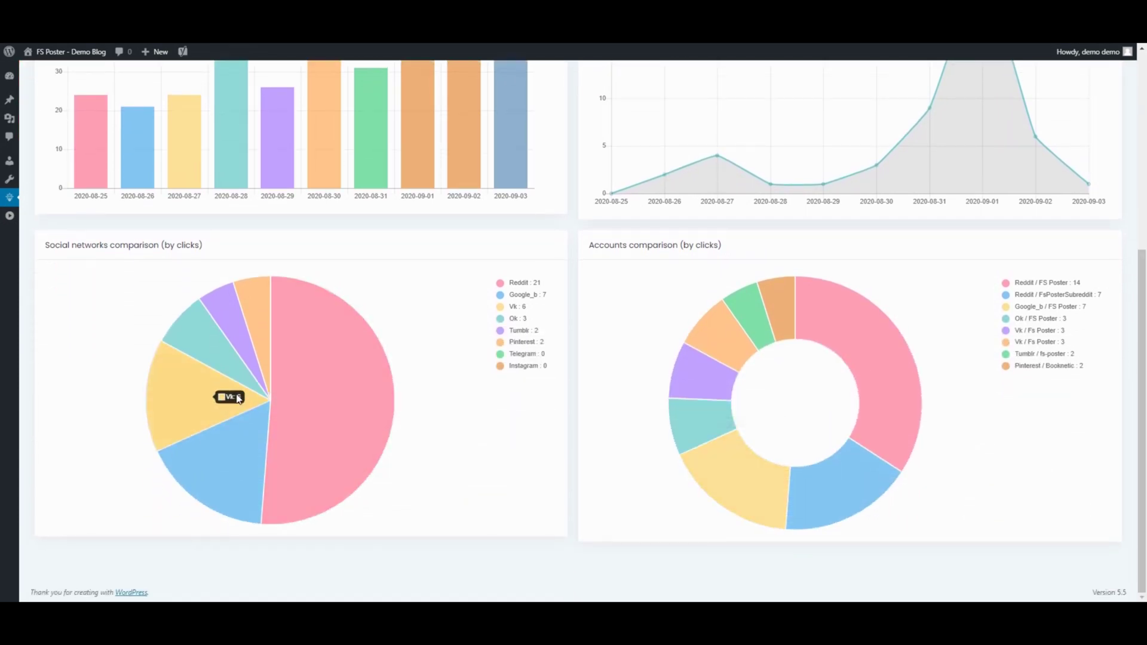
pyautogui.click(526, 283)
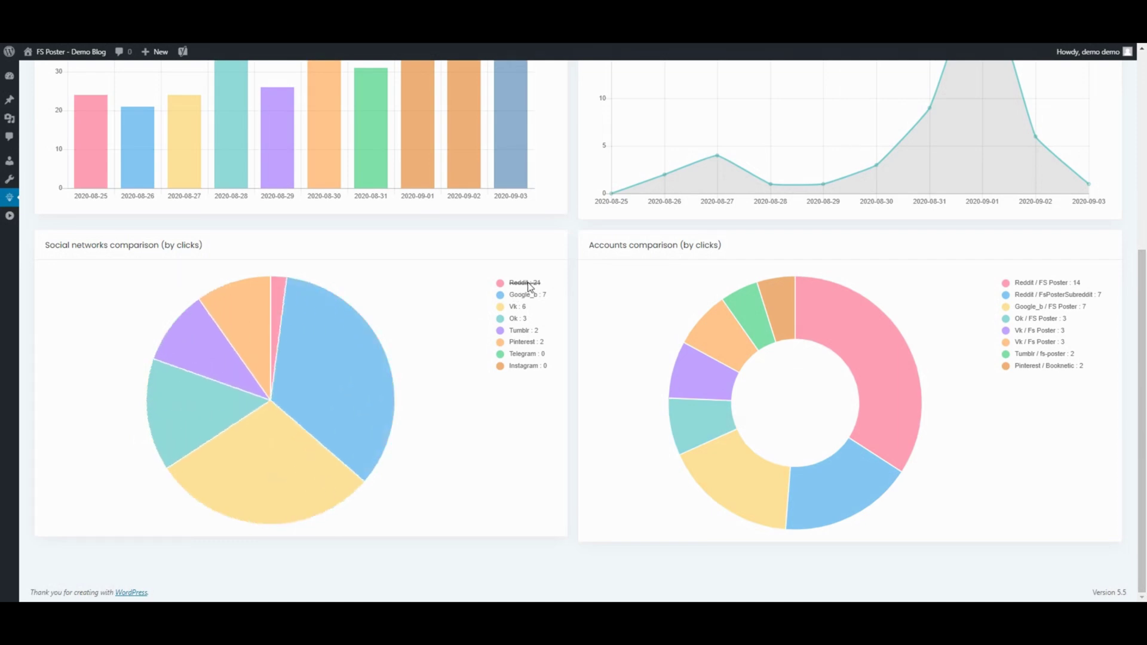
pyautogui.click(526, 295)
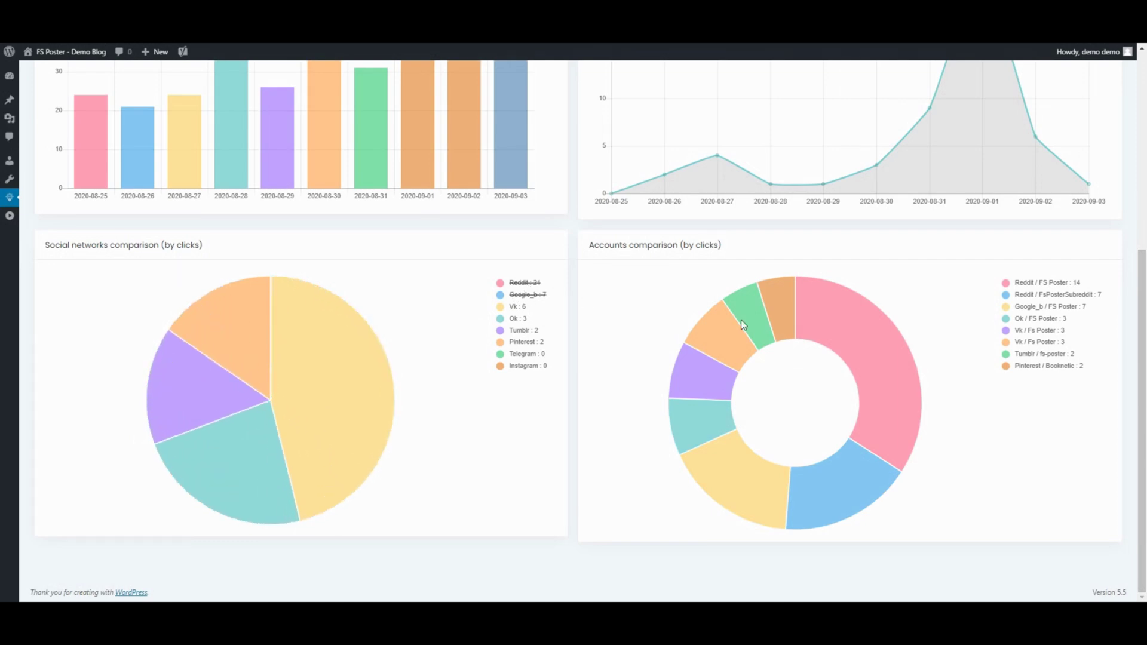
pyautogui.click(1062, 307)
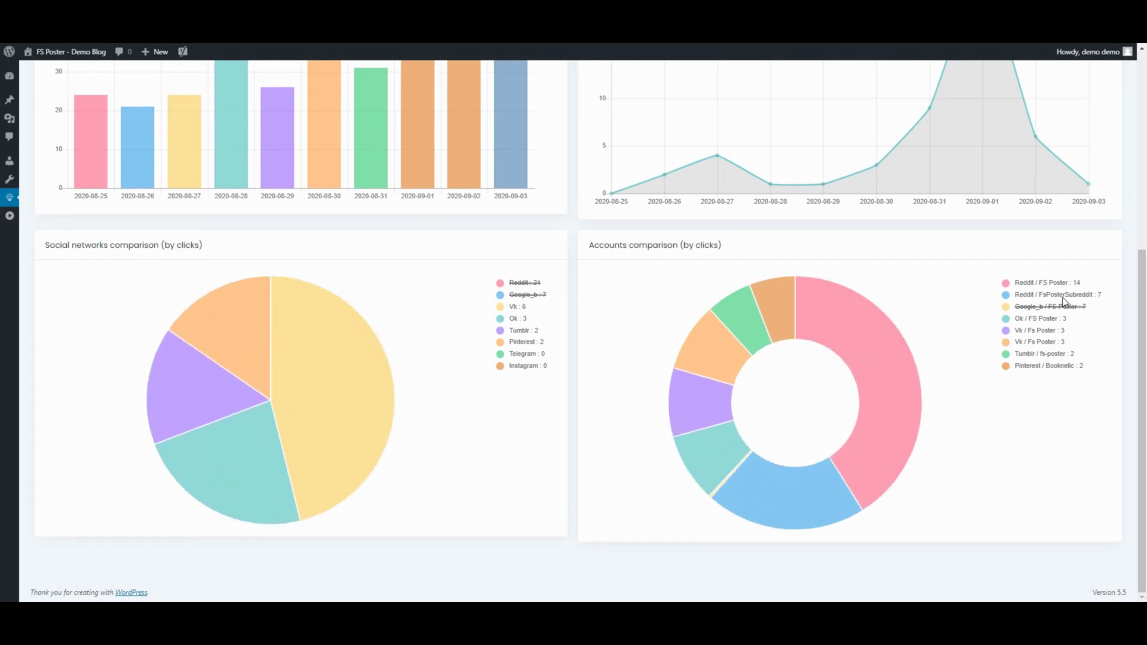
pyautogui.click(1062, 295)
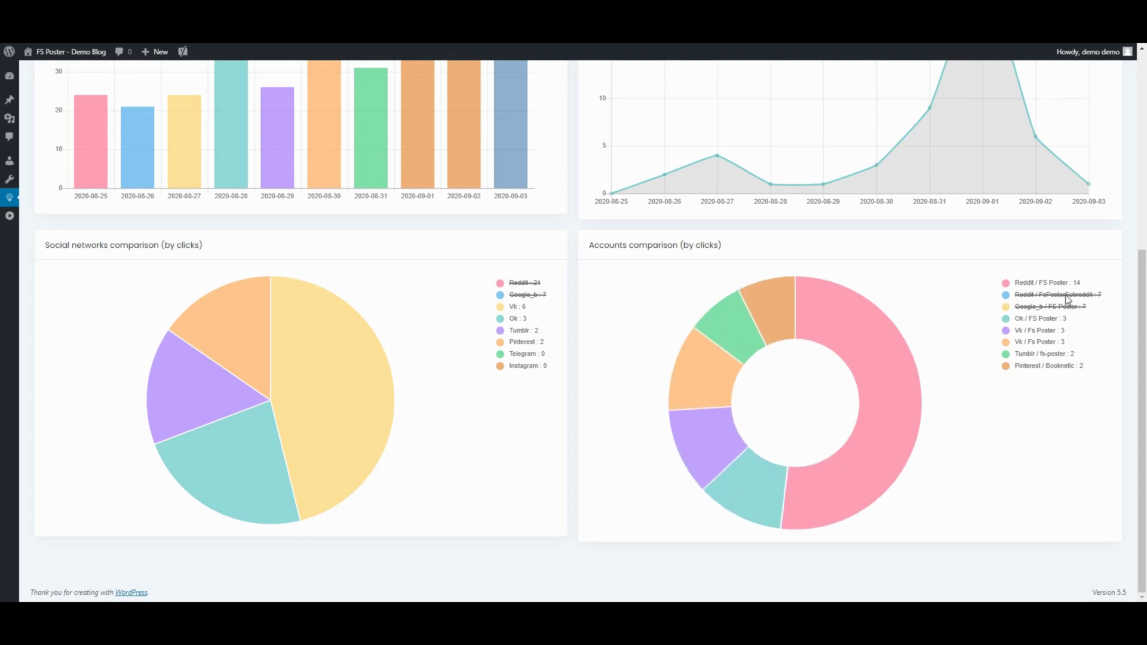